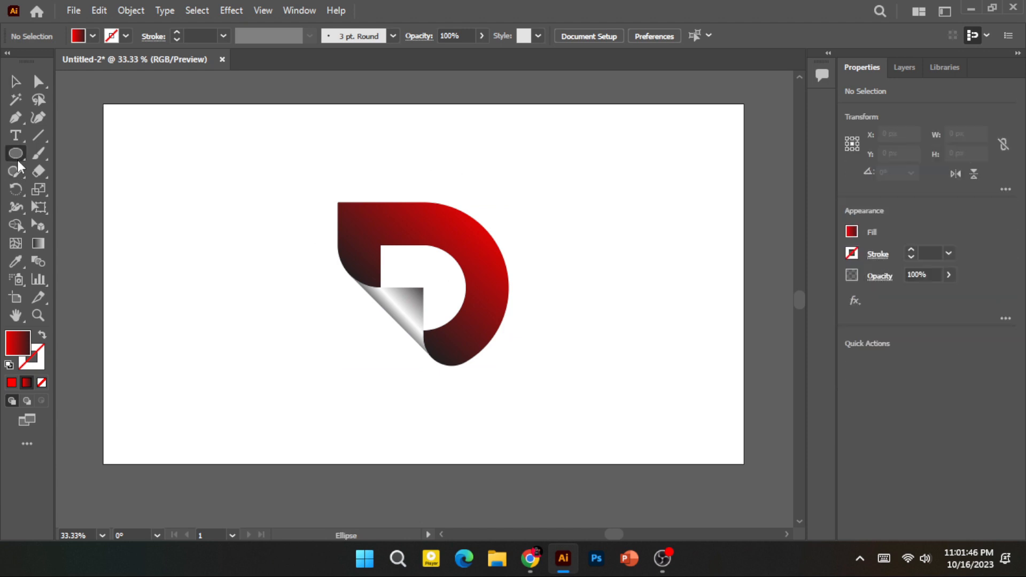
Draw a rectangle covering the whole artboard and change its fill
drag(18, 157, 52, 159)
drag(104, 105, 743, 462)
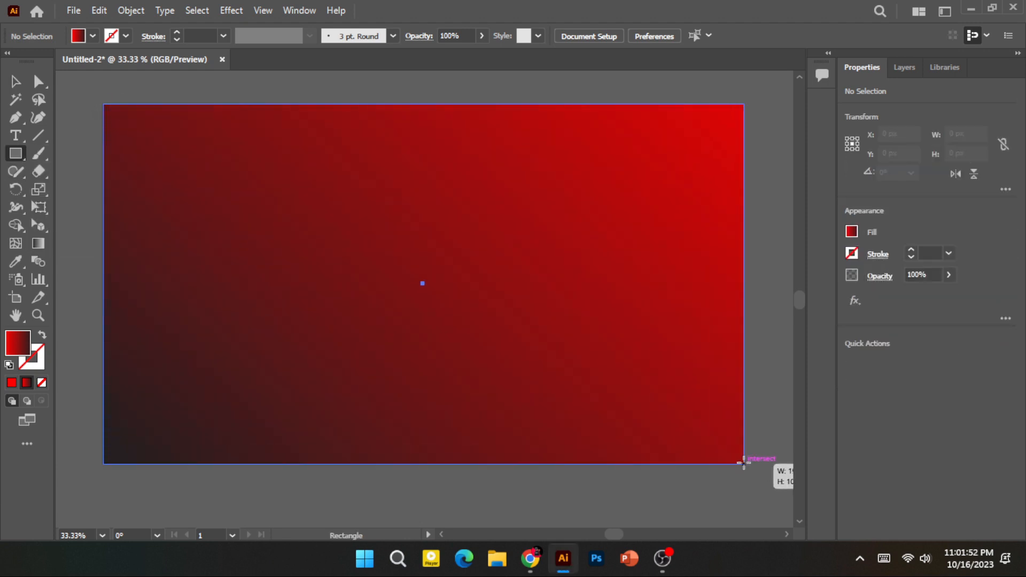
click(852, 232)
click(717, 287)
right_click(613, 261)
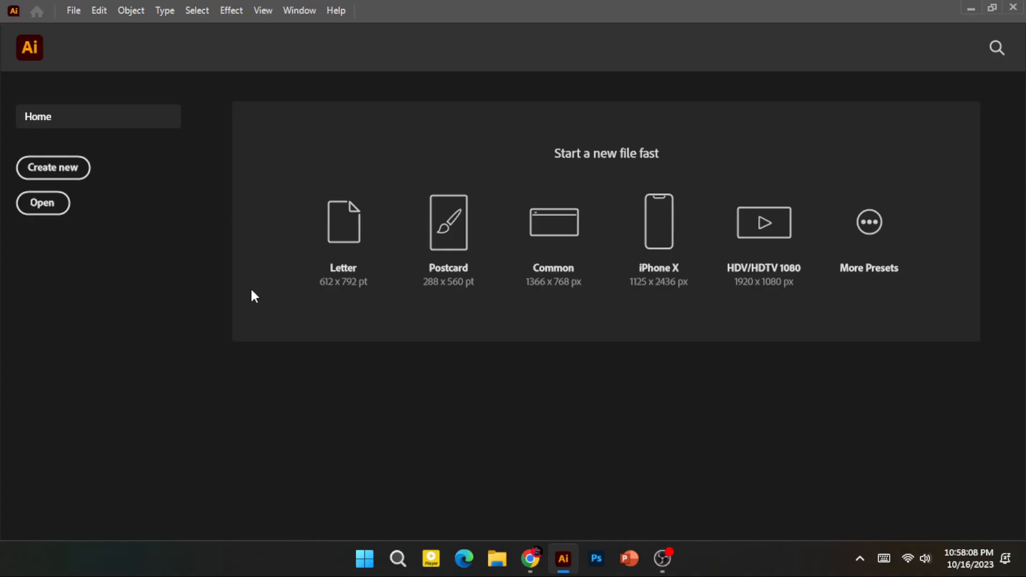
Create a new document and draw a vertical line about 518 px long on the left half of the artboard
click(53, 167)
click(809, 515)
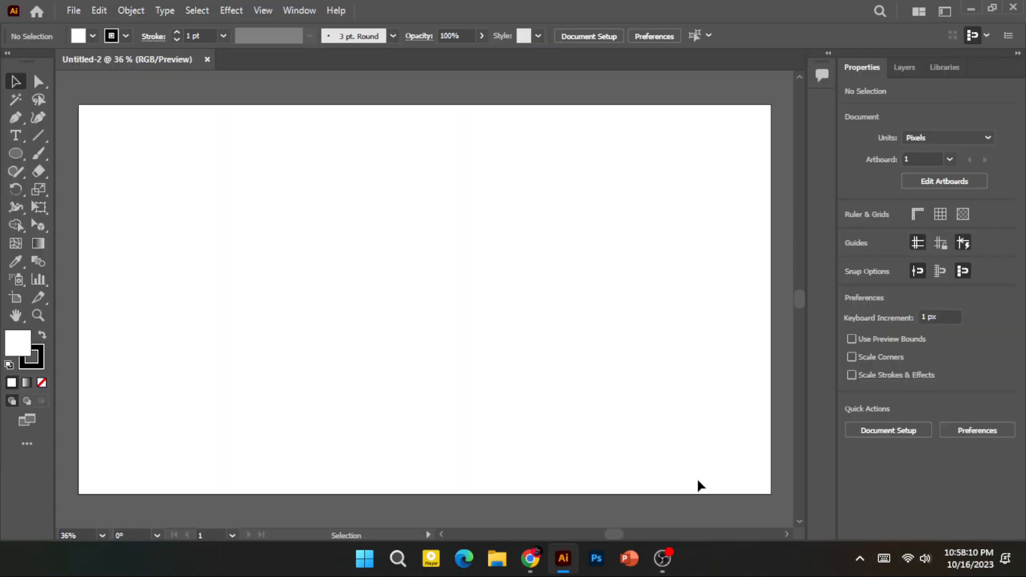
click(39, 135)
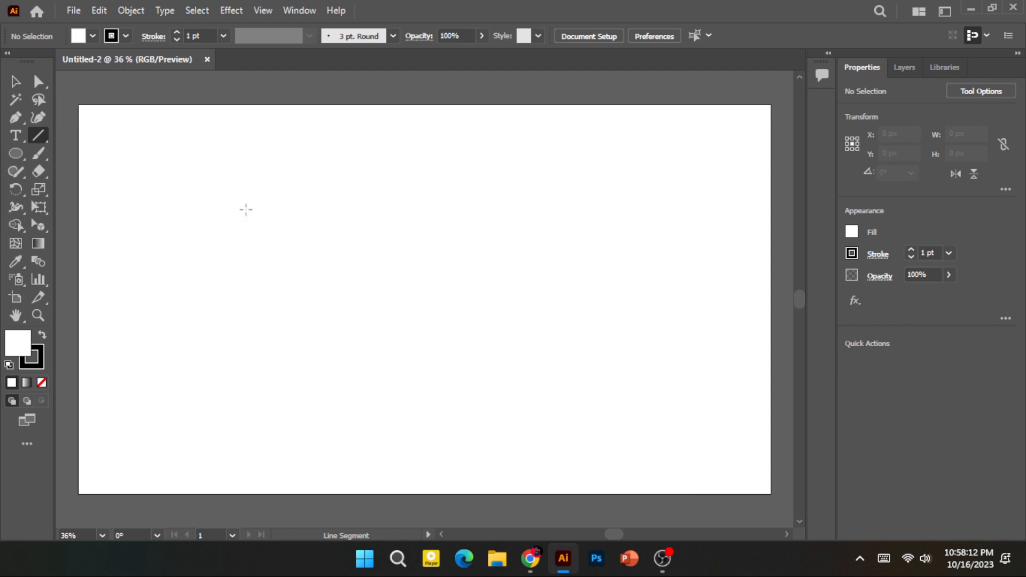
drag(262, 206, 265, 393)
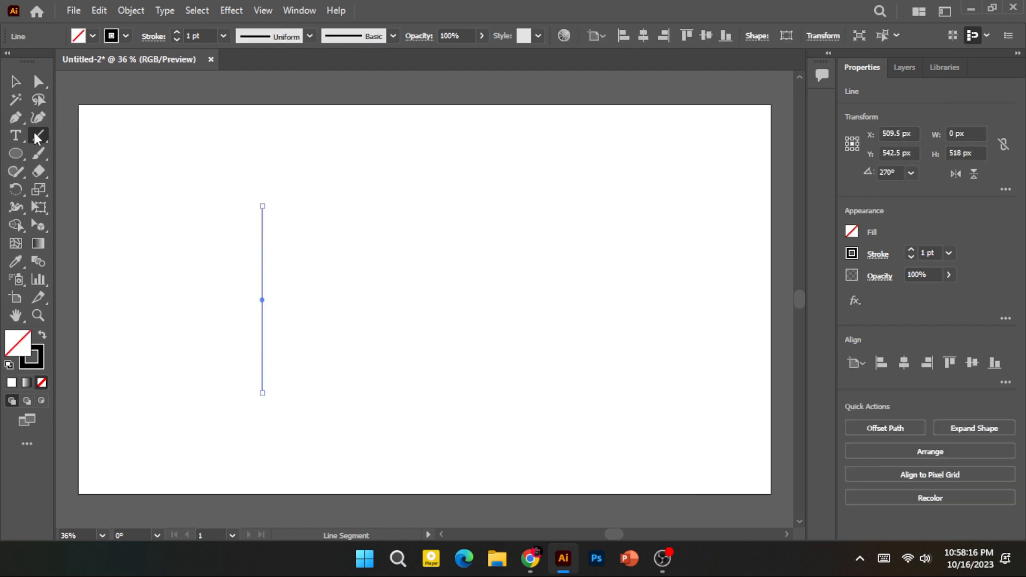
Duplicate the vertical line 75 px to the right and repeat the copy to make five evenly spaced lines
click(16, 82)
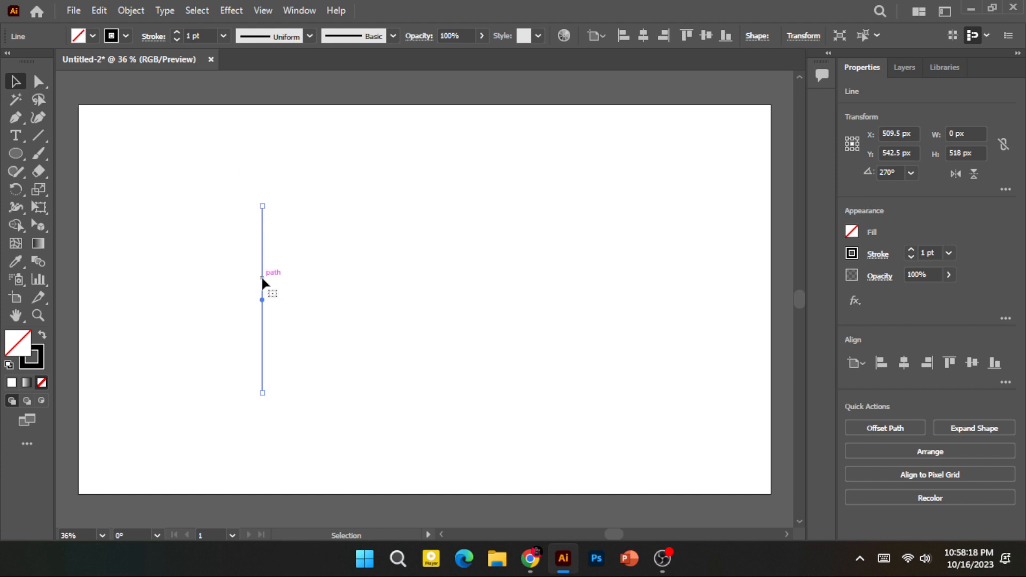
drag(263, 279, 290, 283)
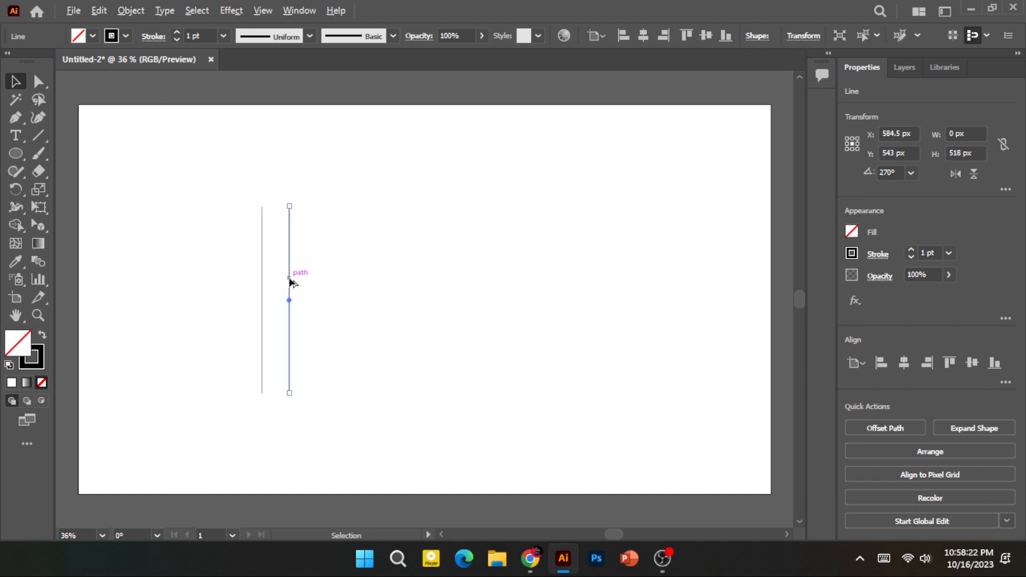
key(ctrl+d)
key(ctrl+d)
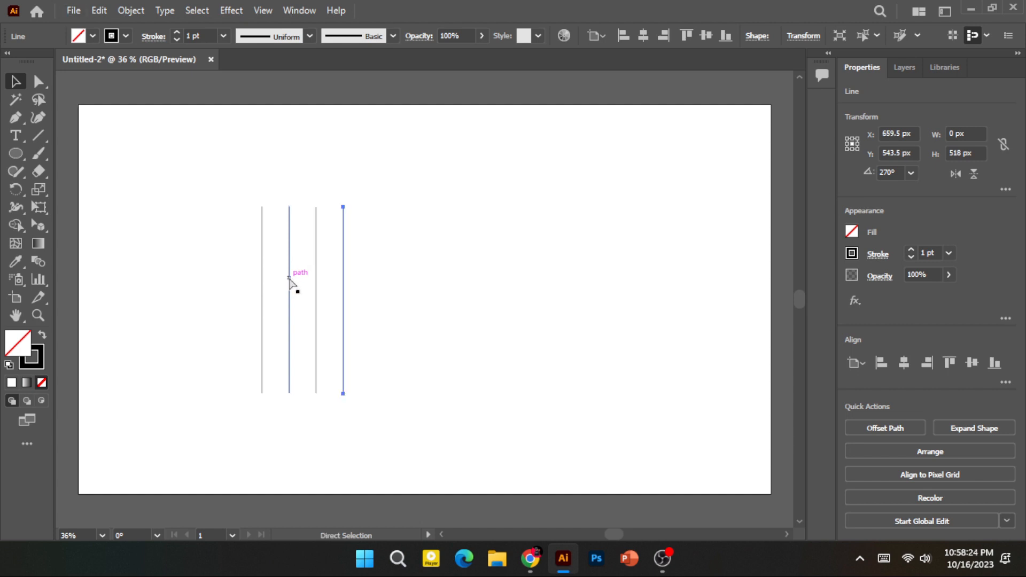
key(ctrl+d)
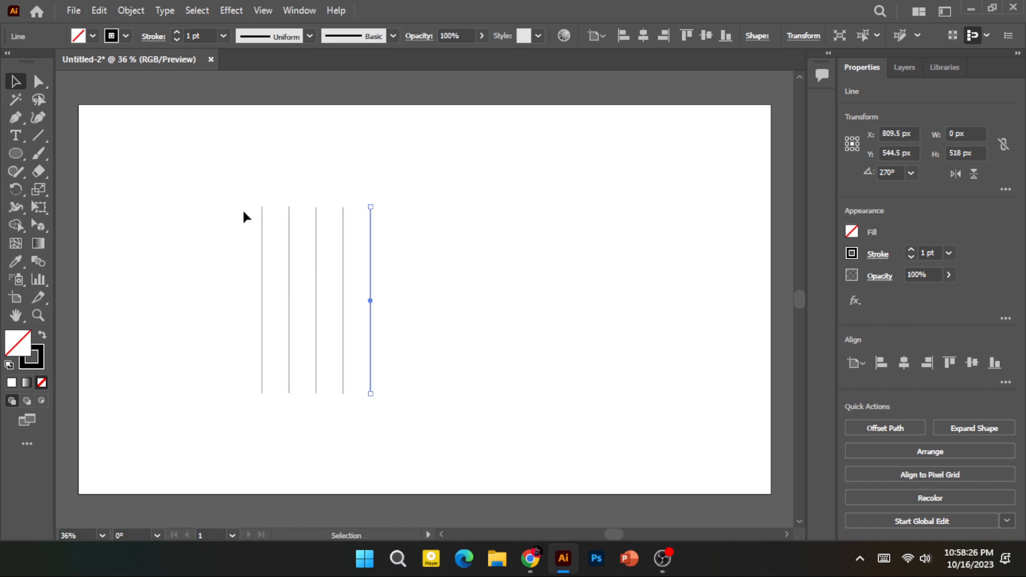
Copy all five vertical lines, paste them in place and rotate the pasted set 90° to form a square grid
key(ctrl+a)
click(99, 10)
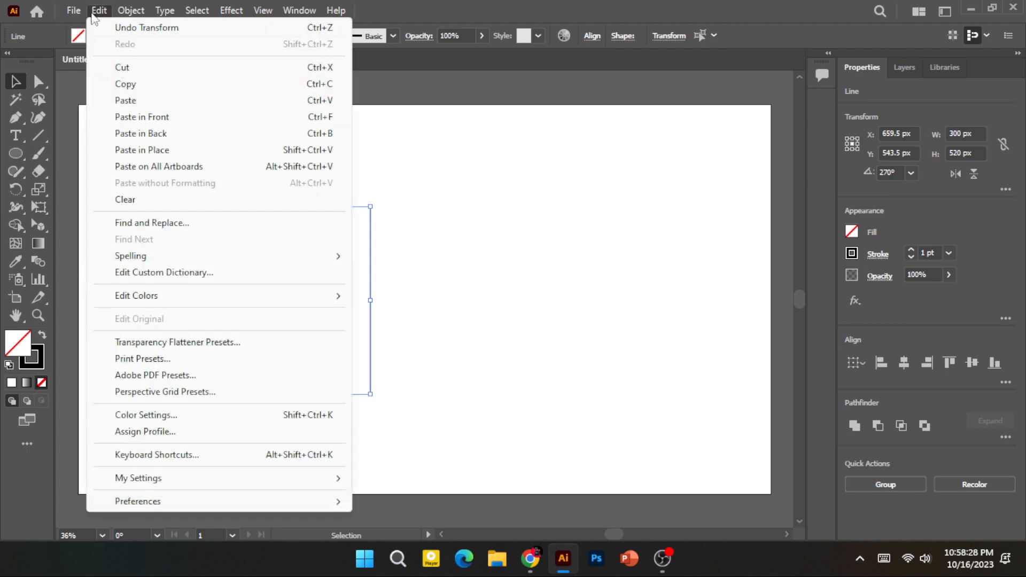
click(126, 83)
click(99, 10)
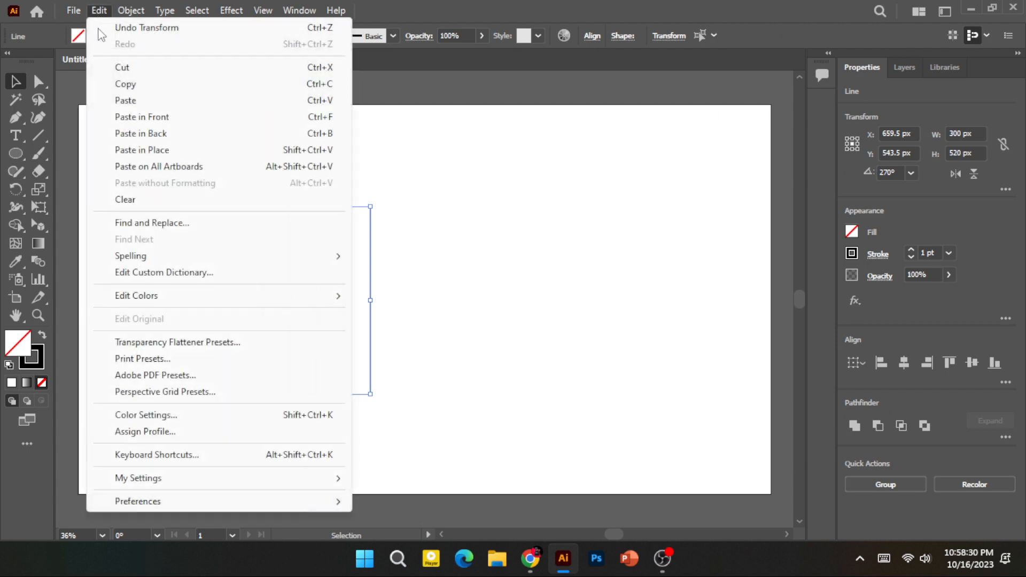
click(126, 150)
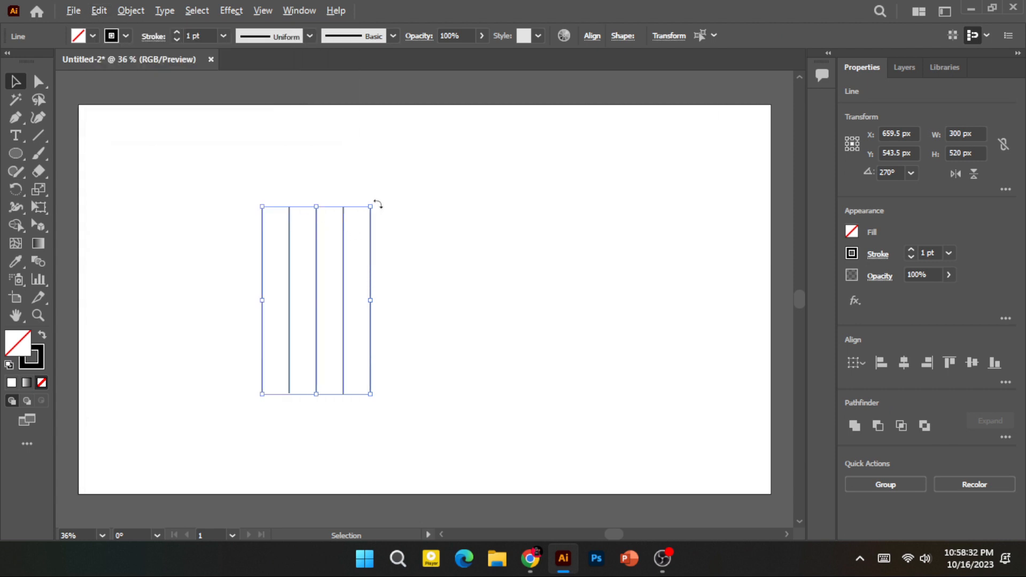
drag(376, 202, 422, 329)
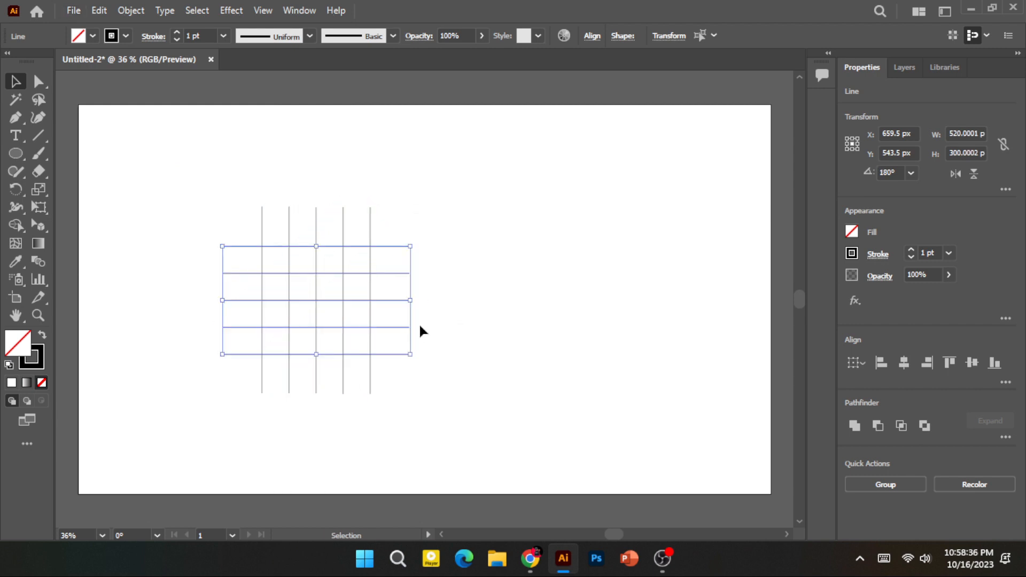
click(199, 181)
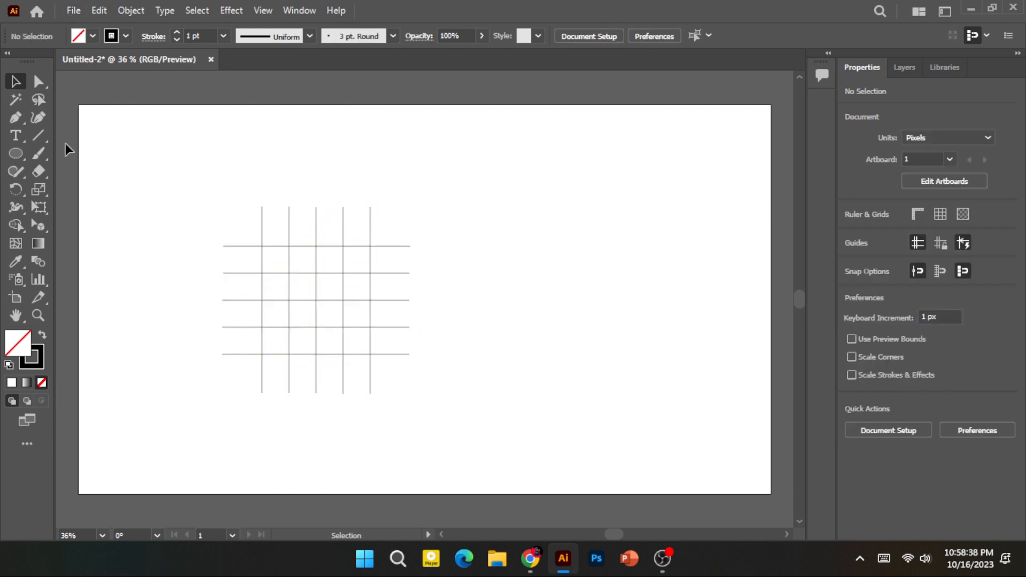
Draw two concentric circles, 150 px and 300 px in diameter, centred on the grid's middle intersection
click(16, 153)
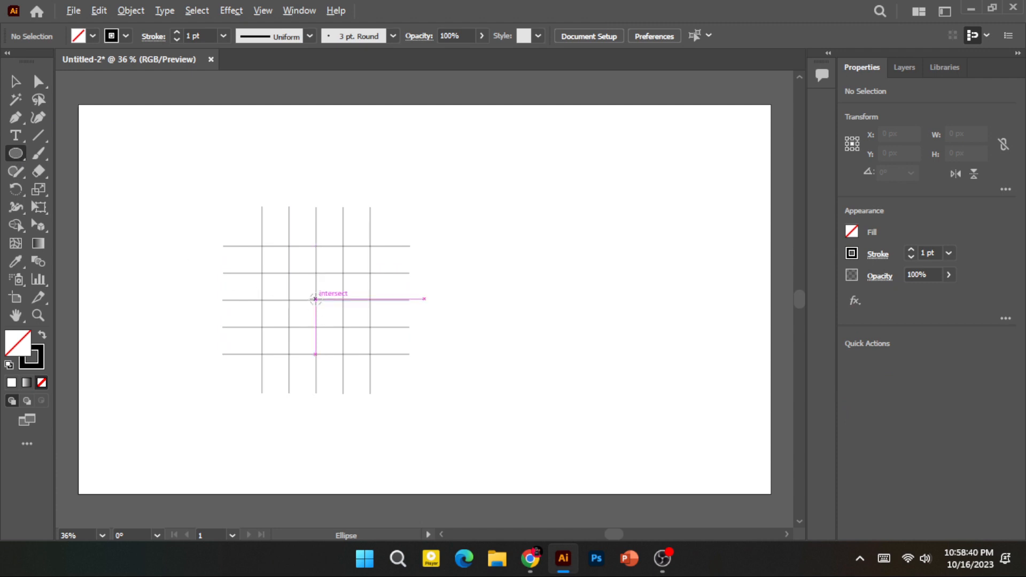
drag(316, 299, 330, 325)
key(Delete)
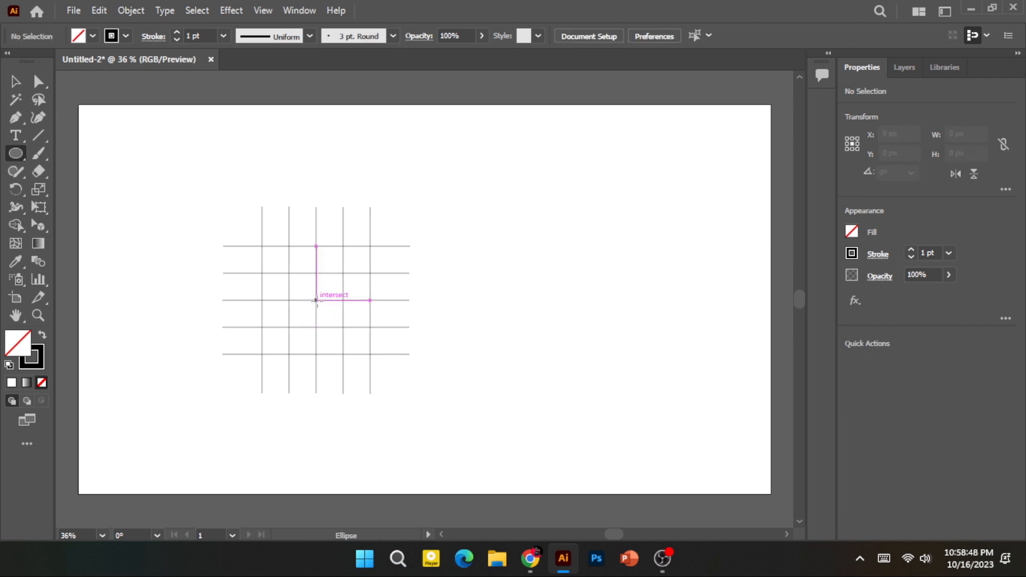
scroll(315, 301, up, 2)
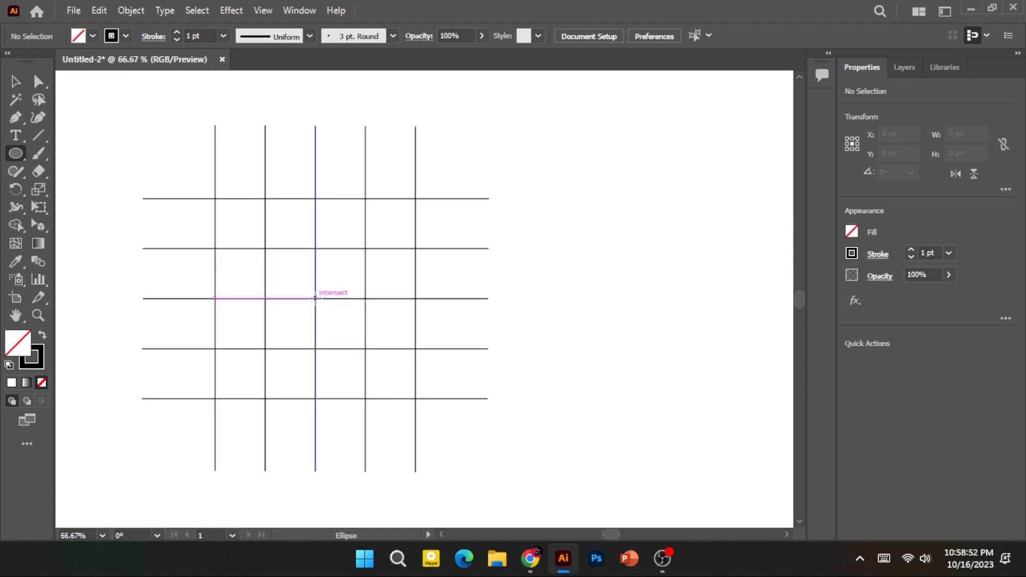
drag(315, 298, 340, 348)
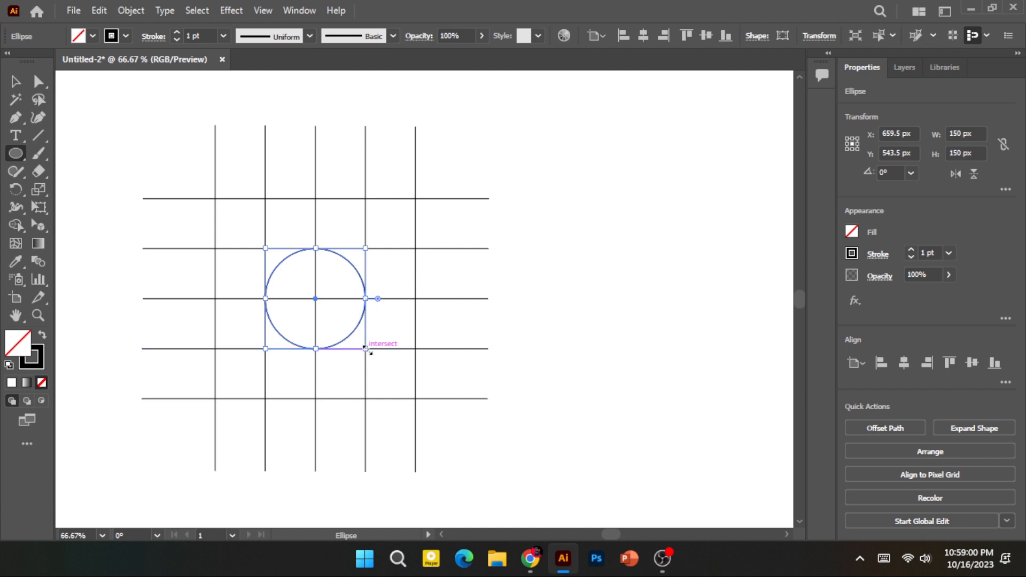
drag(369, 349, 415, 421)
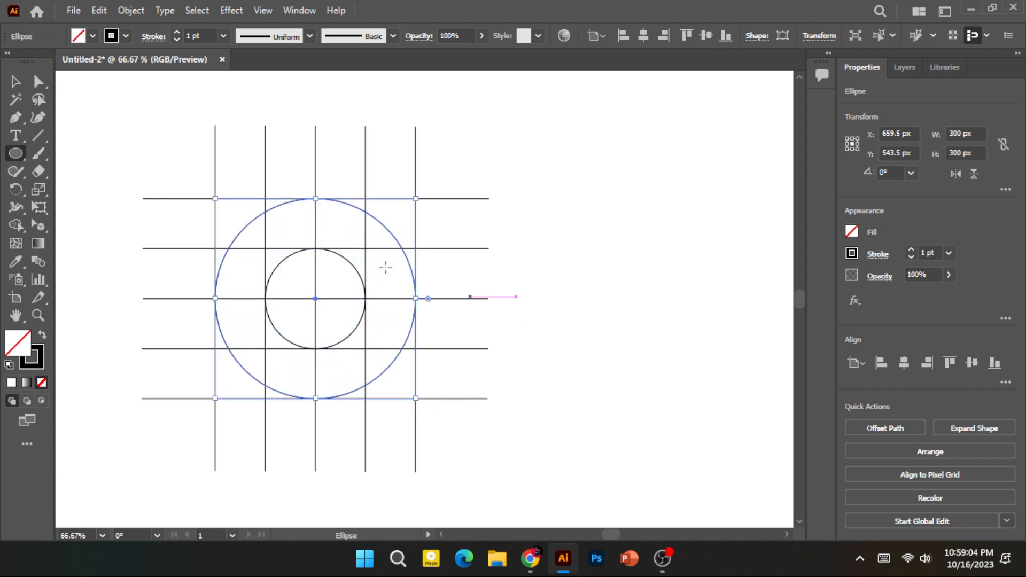
Select the grid and both circles for the Shape Builder, with no stroke and a red fill
click(16, 81)
drag(140, 138, 453, 438)
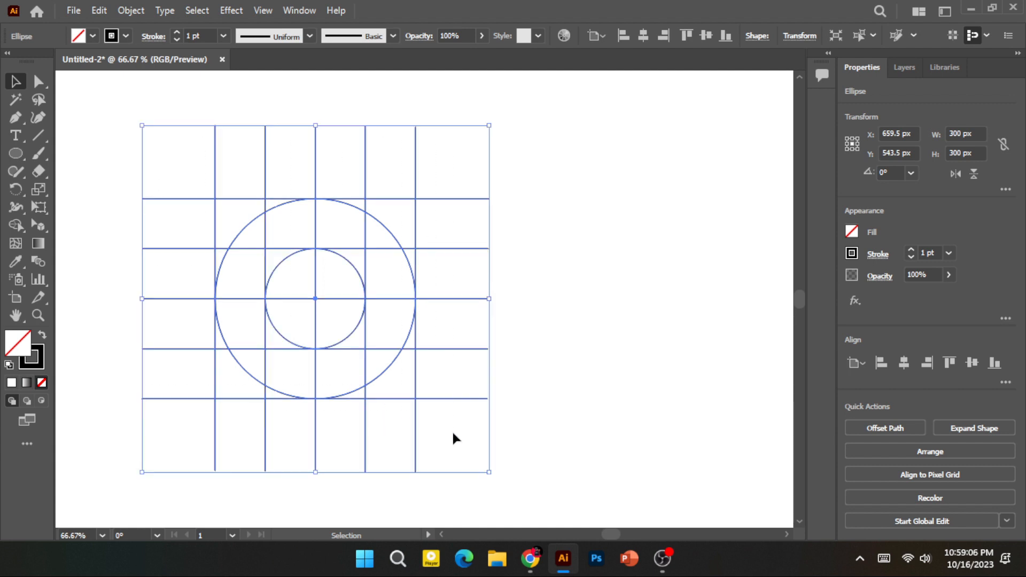
click(13, 226)
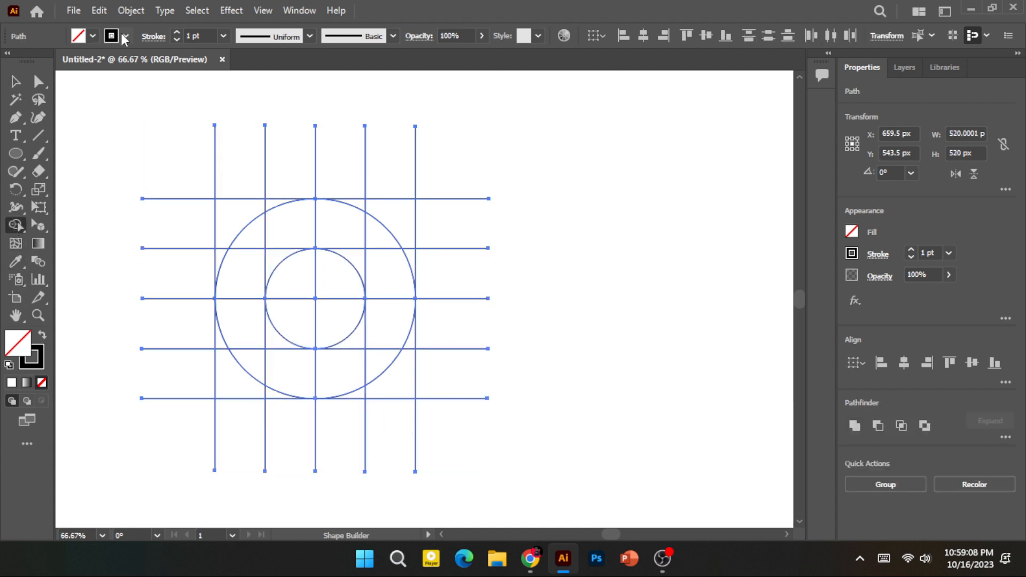
click(125, 36)
click(10, 61)
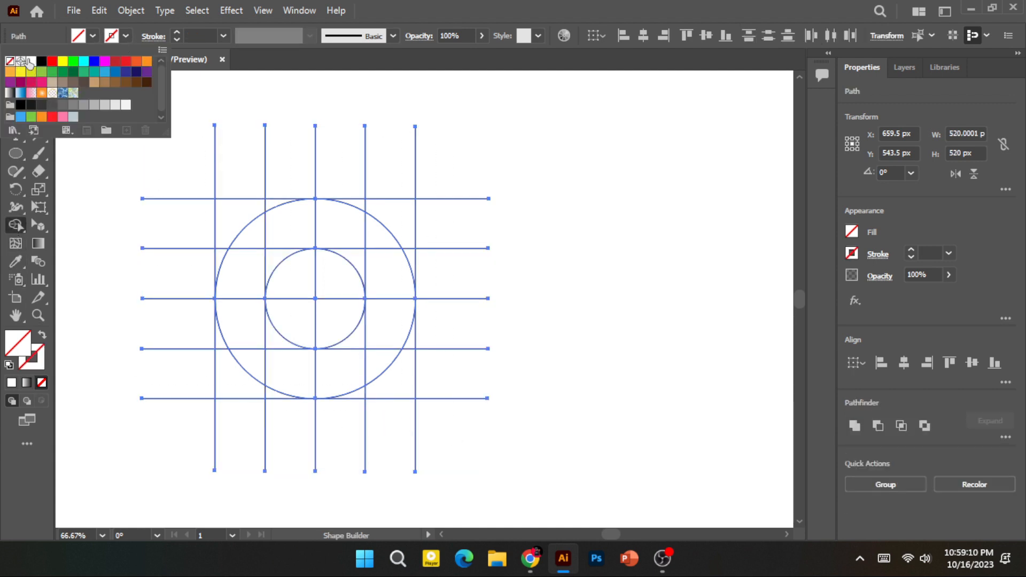
click(93, 35)
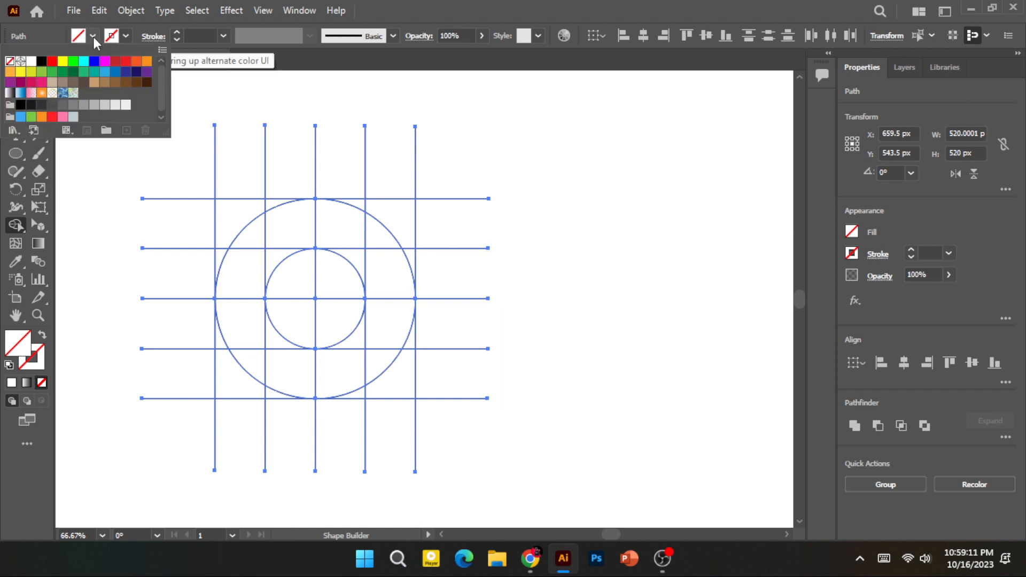
click(52, 60)
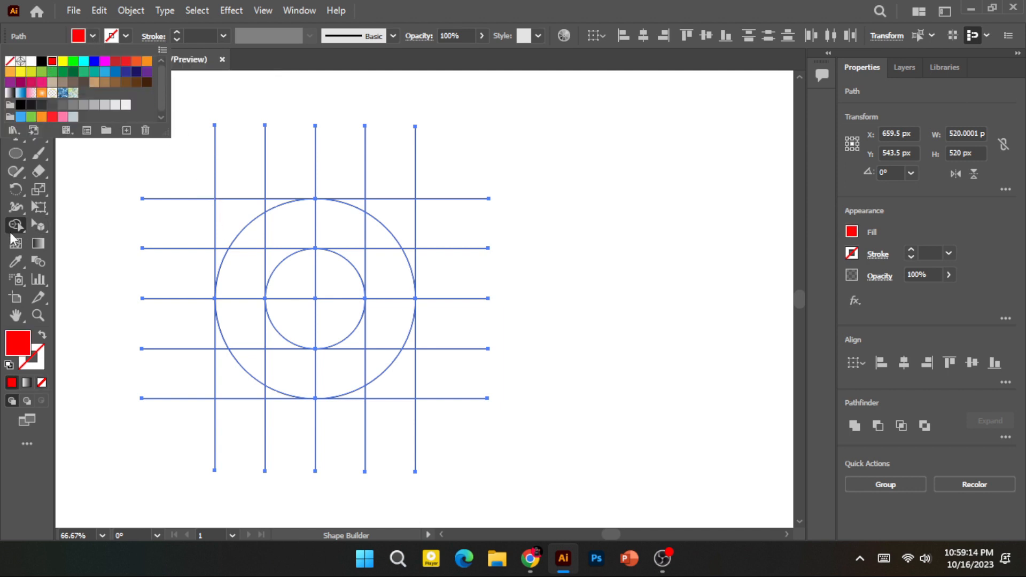
Merge the regions between the circles and the square upper-left corner into one red D shape, leaving out the lower-left quarter
click(11, 232)
mouse_move(228, 277)
mouse_down()
mouse_move(217, 261)
mouse_move(235, 237)
mouse_move(267, 235)
mouse_up()
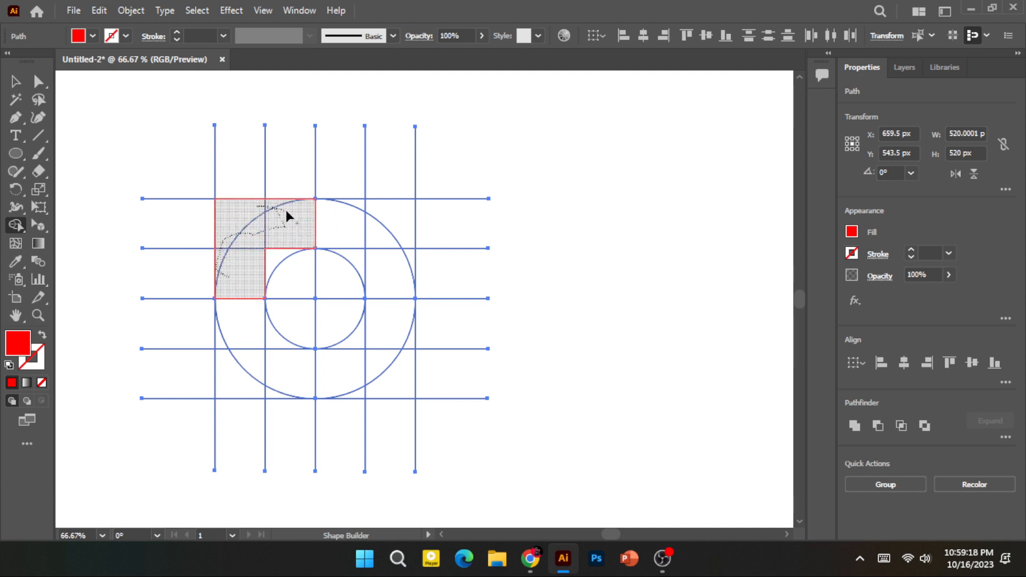
drag(372, 241, 366, 252)
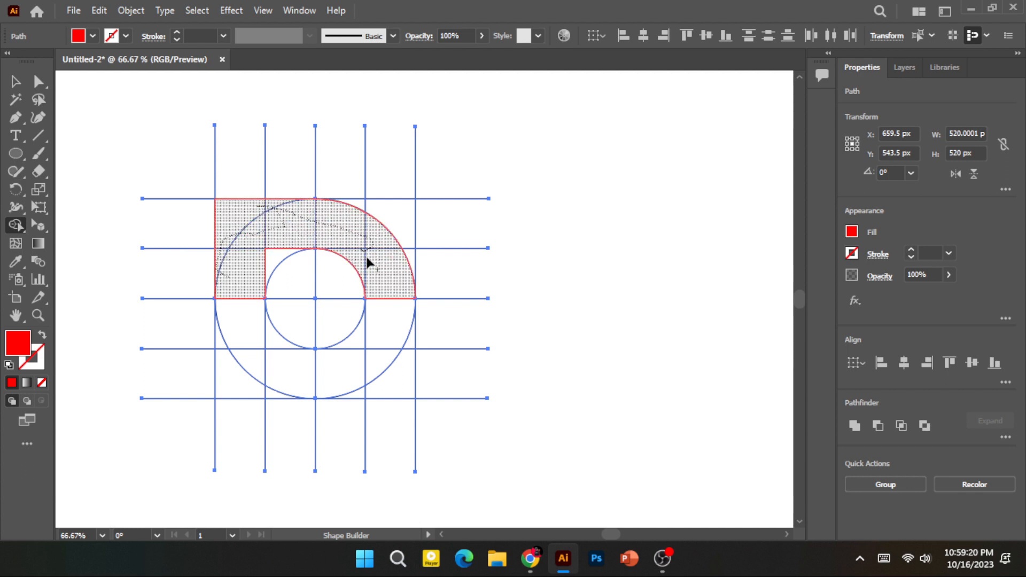
mouse_move(386, 319)
mouse_down()
mouse_move(373, 351)
mouse_move(351, 356)
mouse_up()
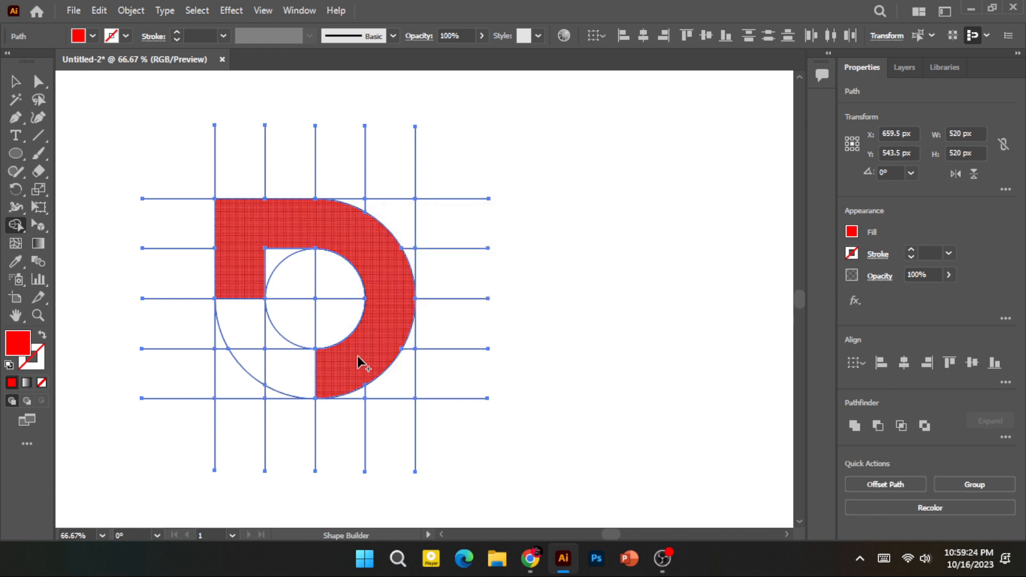
click(21, 79)
click(88, 77)
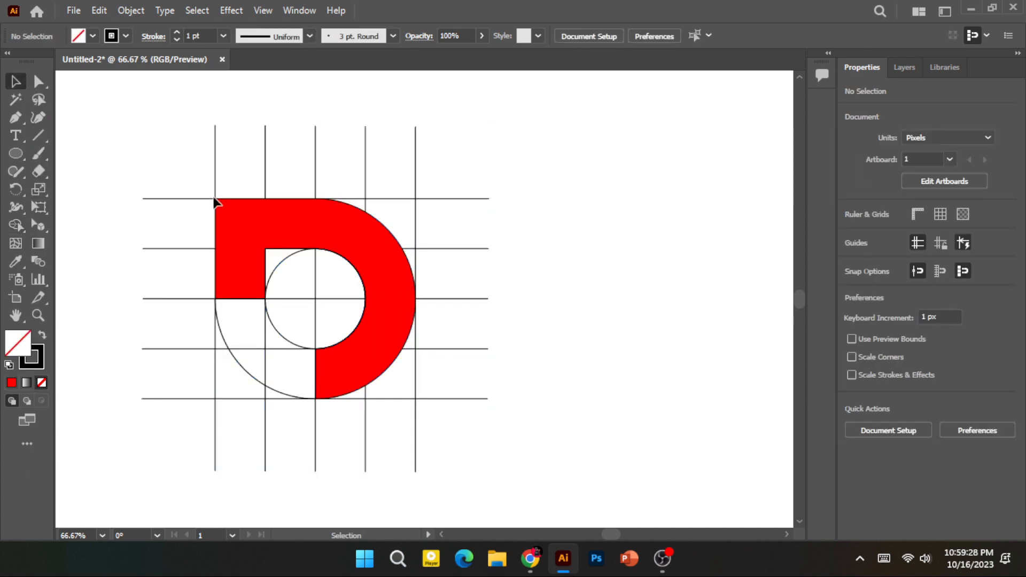
Round the lower-left corner of the D's left arm and the lower-left corner of its bottom end, the latter to about 50 px
click(219, 213)
click(39, 81)
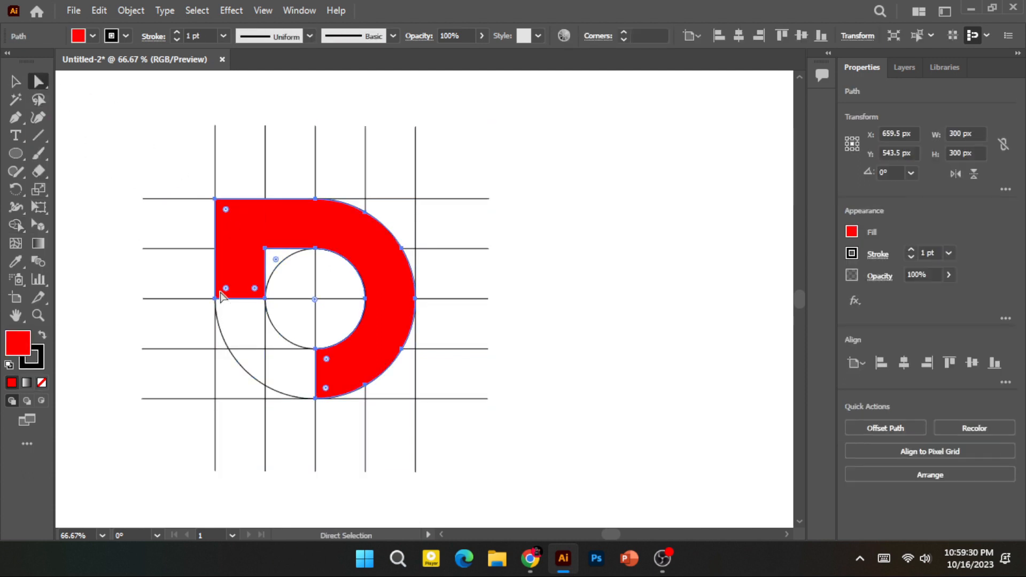
drag(225, 291, 259, 231)
drag(333, 386, 339, 355)
click(15, 81)
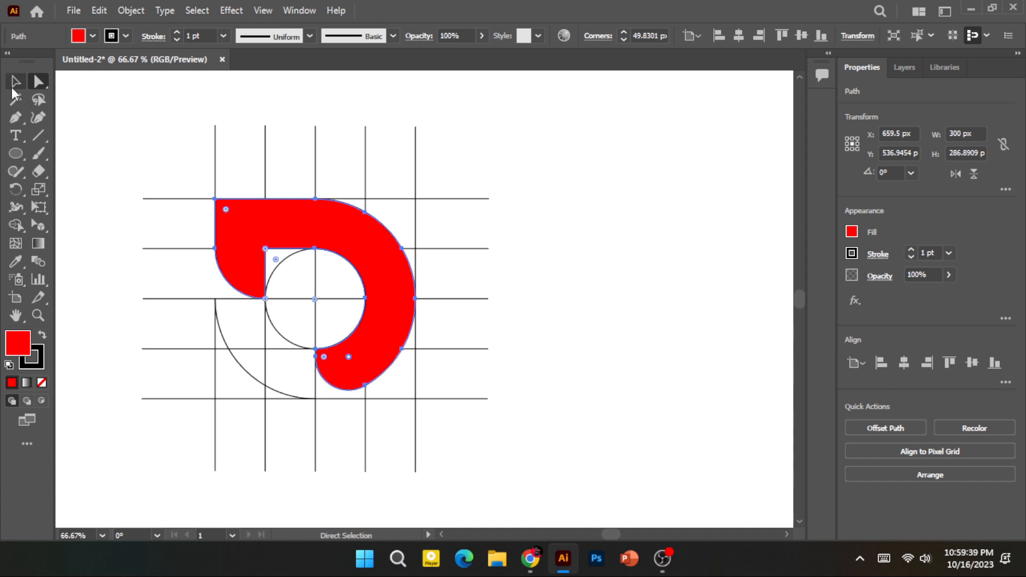
Draw a diagonal line about 150 by 151 px joining the rounded edges of the D's left arm and bottom end
click(33, 138)
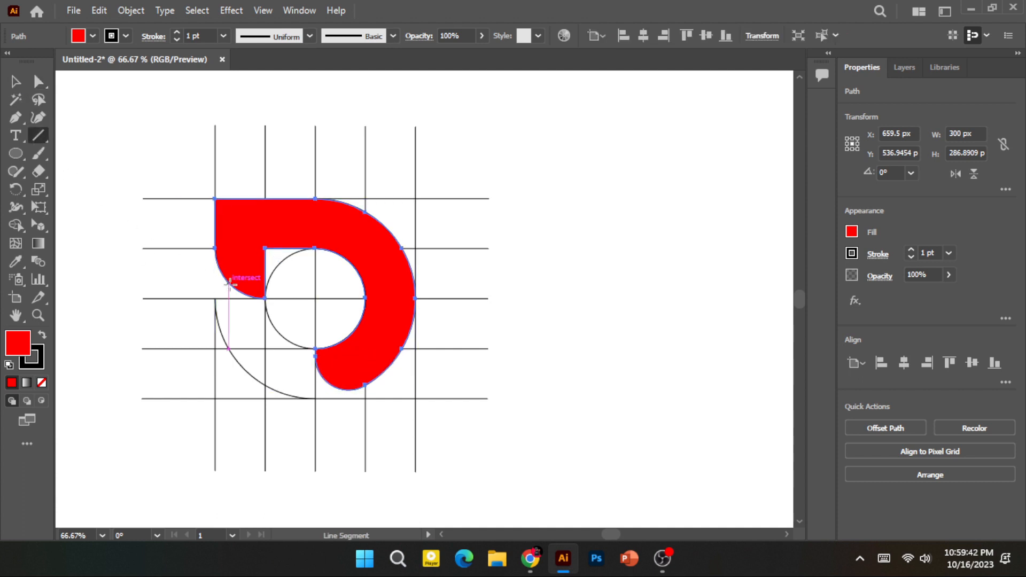
scroll(230, 282, up, 2)
drag(229, 282, 453, 507)
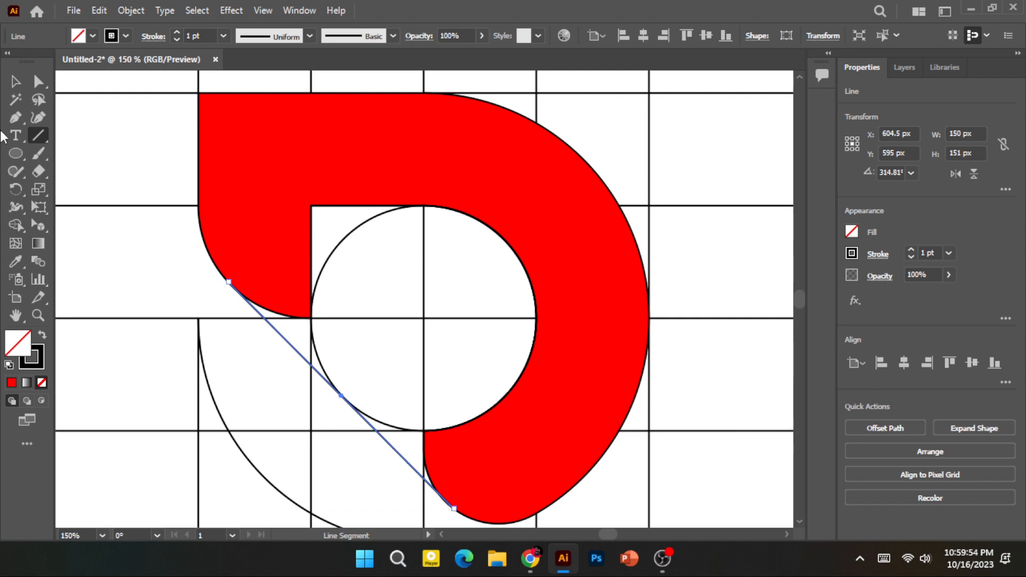
Select the grid, the D shape and the diagonal line for the Shape Builder and set the fill to gray
click(15, 84)
scroll(66, 150, down, 2)
scroll(99, 179, left, 3)
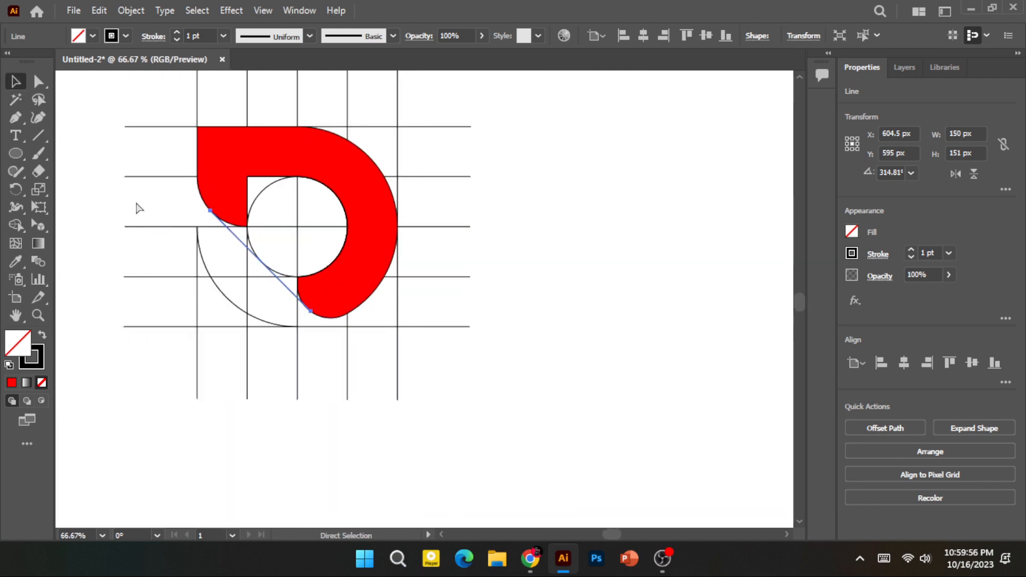
scroll(160, 203, left, 3)
scroll(164, 195, up, 3)
drag(138, 119, 562, 464)
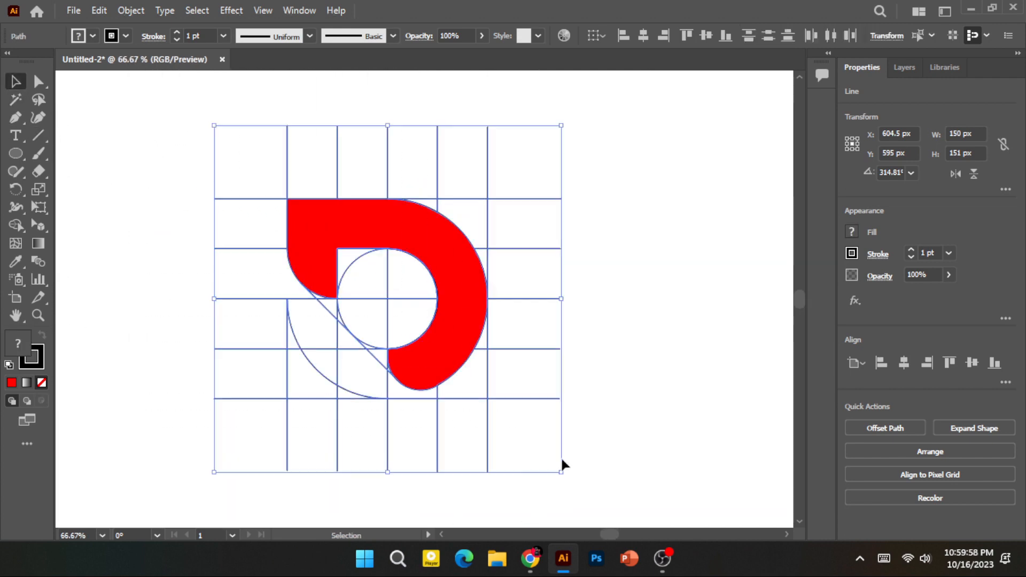
click(15, 225)
click(92, 36)
click(75, 106)
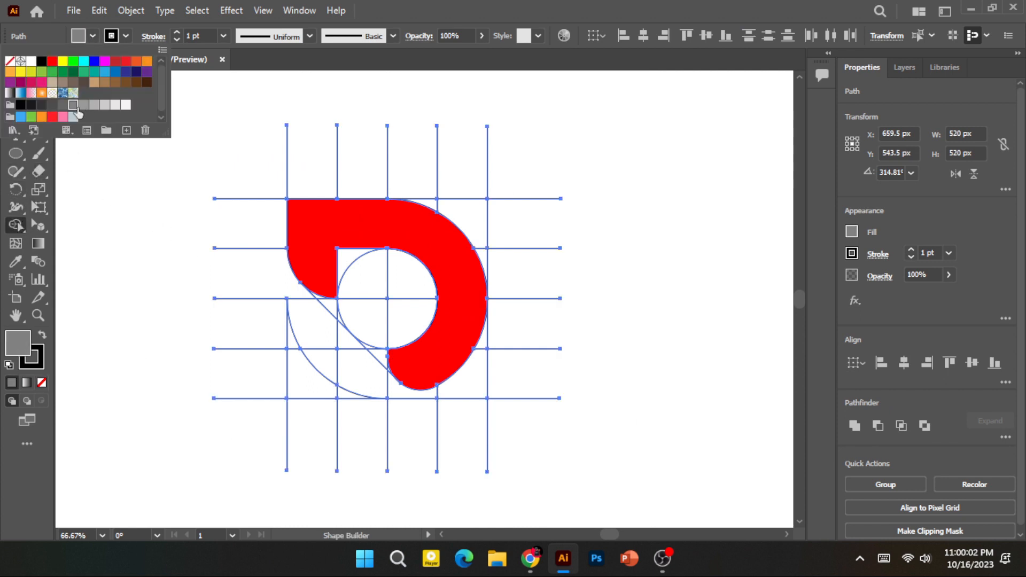
Remove the stroke and merge the regions between the diagonal line and the D's inner opening into one gray folded corner
click(92, 36)
click(126, 35)
click(10, 61)
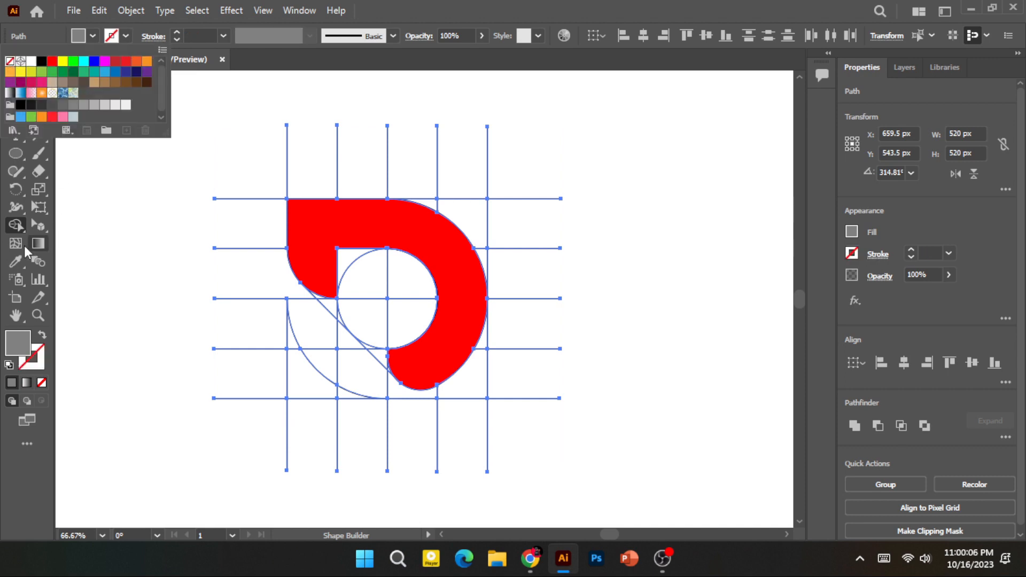
click(15, 225)
scroll(236, 300, up, 3)
scroll(238, 300, down, 1)
scroll(240, 300, right, 5)
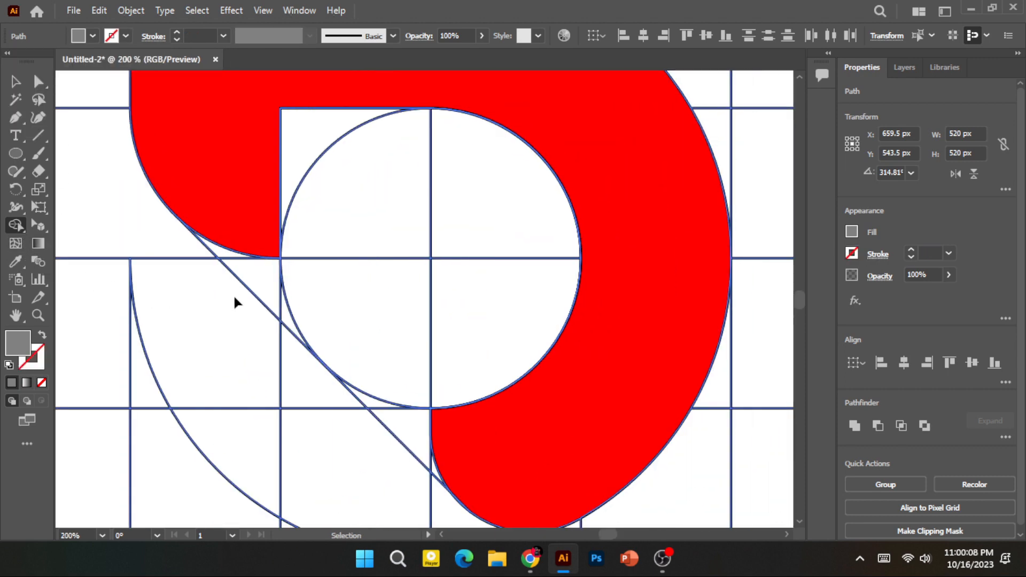
scroll(231, 288, right, 3)
scroll(225, 277, down, 3)
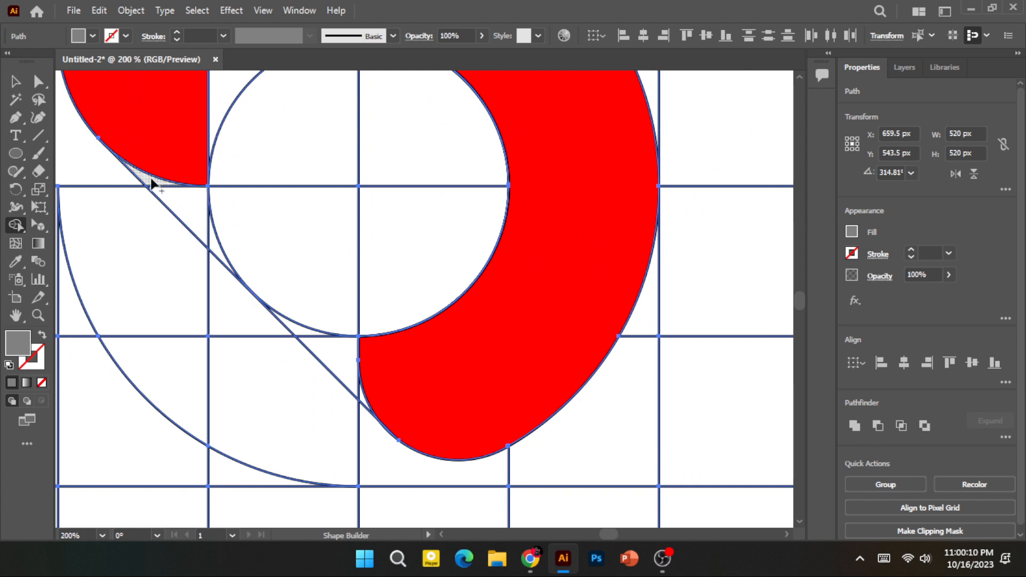
drag(151, 181, 215, 216)
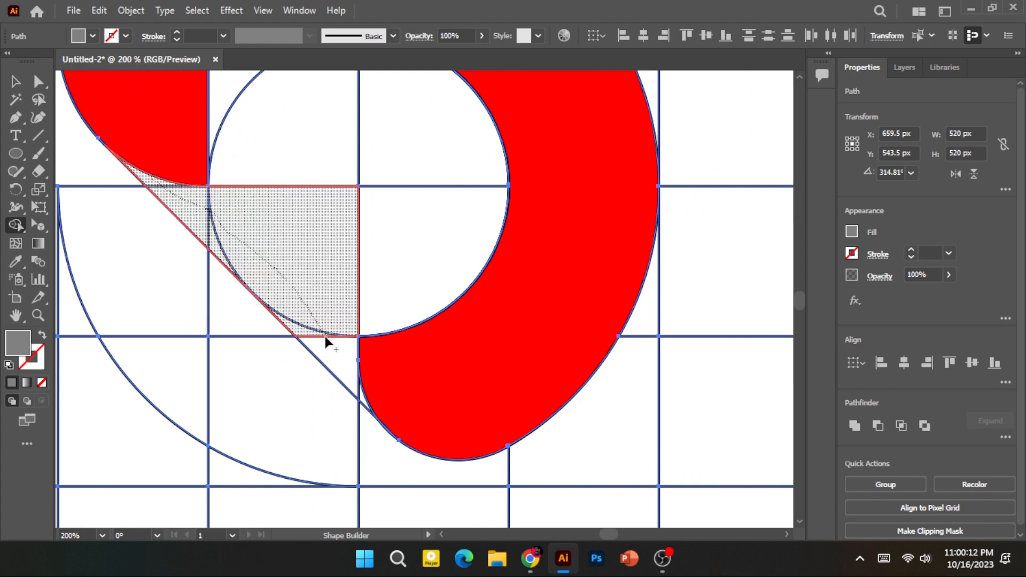
drag(354, 387, 356, 379)
scroll(319, 289, down, 4)
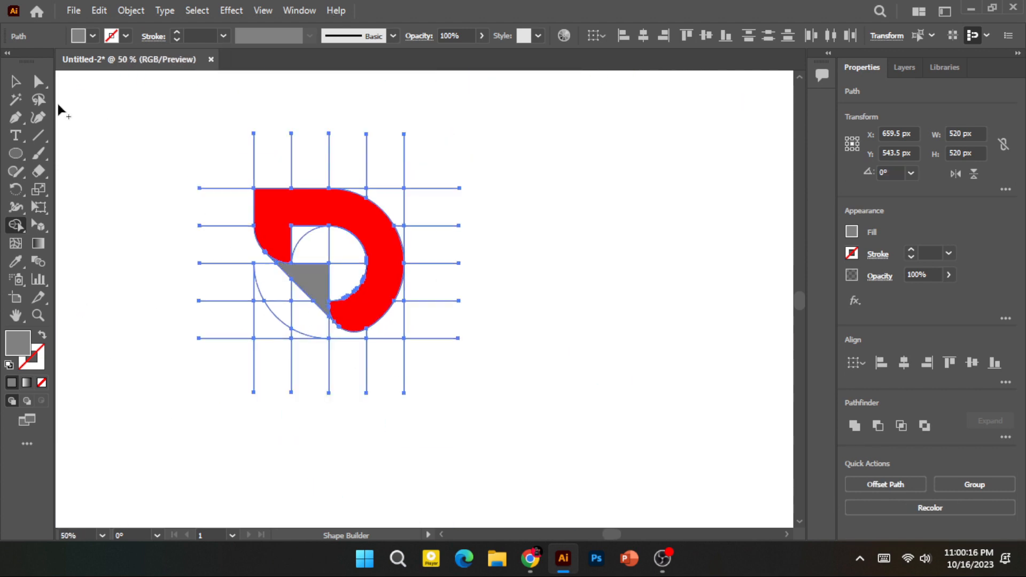
Cut the grid and the red D and paste them back in place in front of the gray fold
click(15, 81)
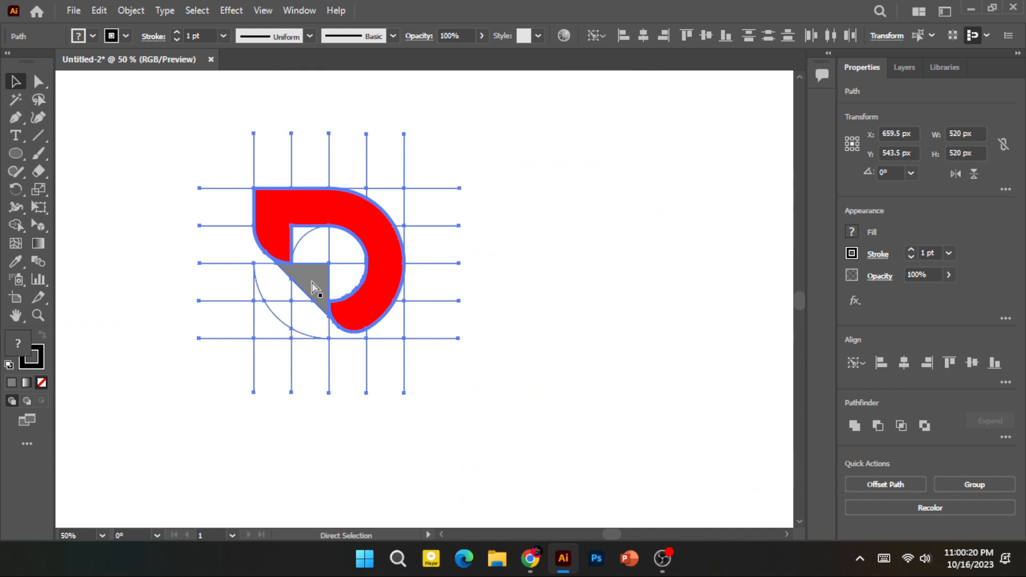
key(ctrl+x)
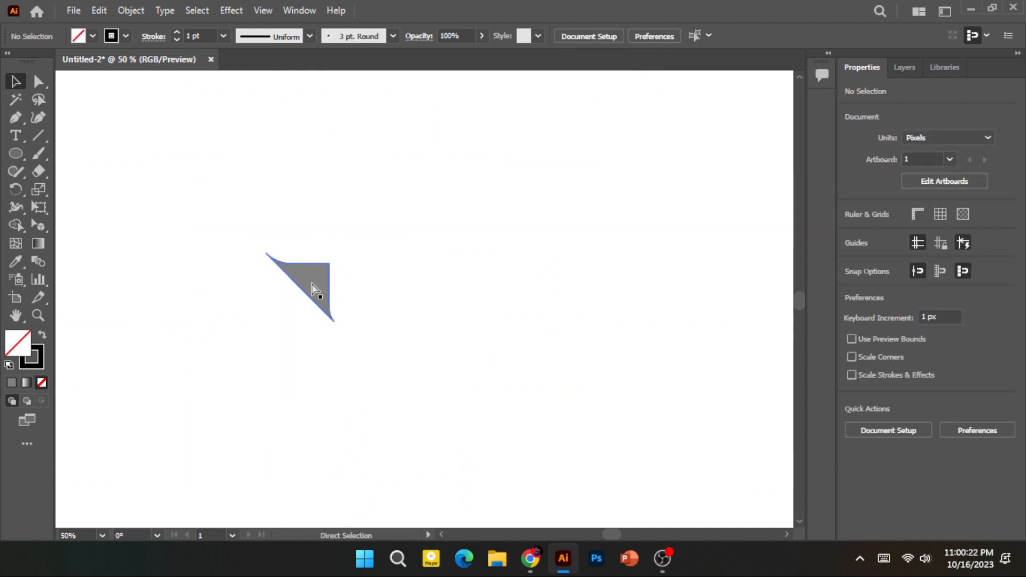
key(ctrl+f)
click(585, 252)
Cut out the red D with its gray fold, delete the leftover grid lines and arcs, and paste the logo back
click(389, 258)
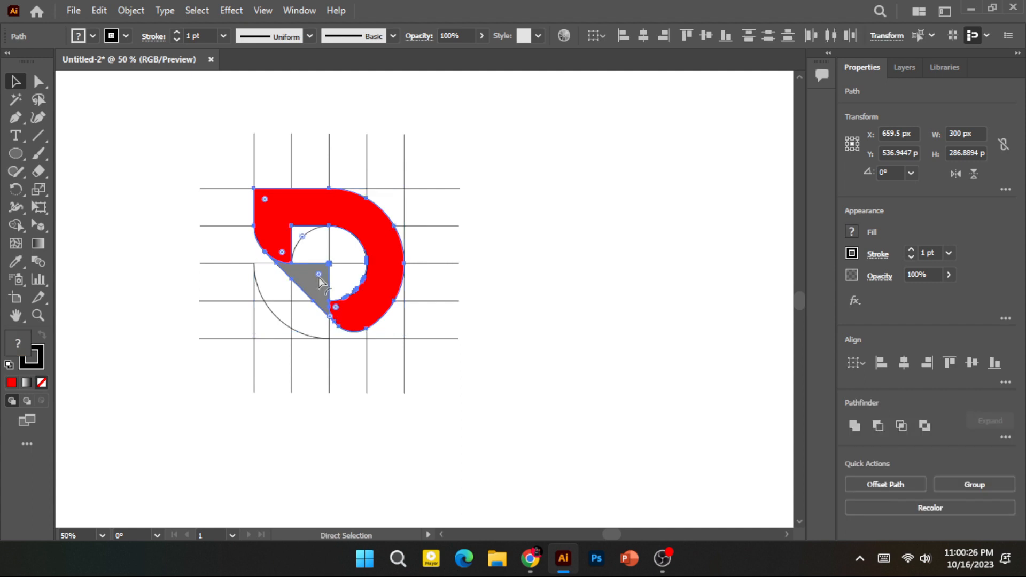
key(ctrl+x)
drag(223, 117, 479, 359)
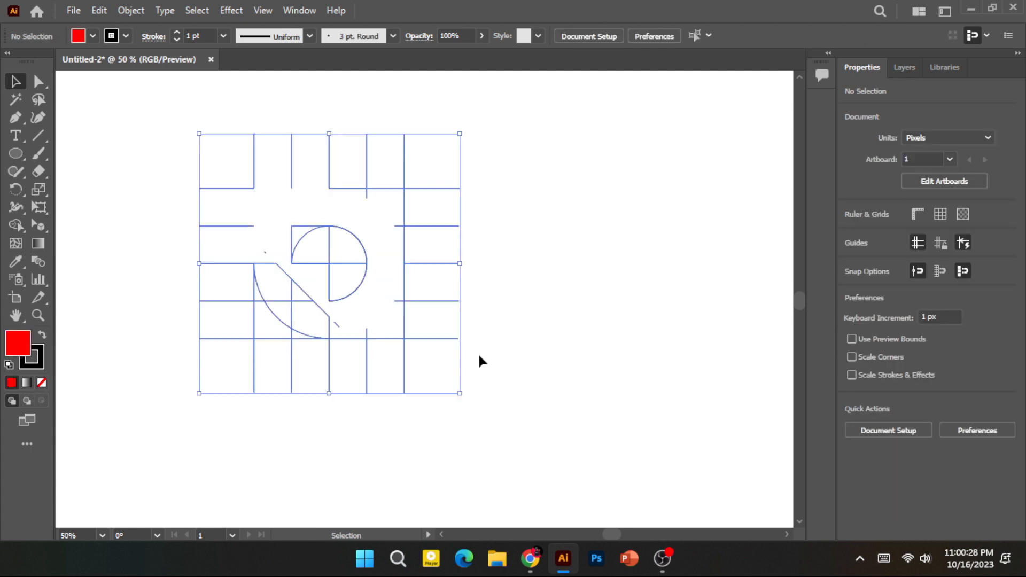
key(ctrl+x)
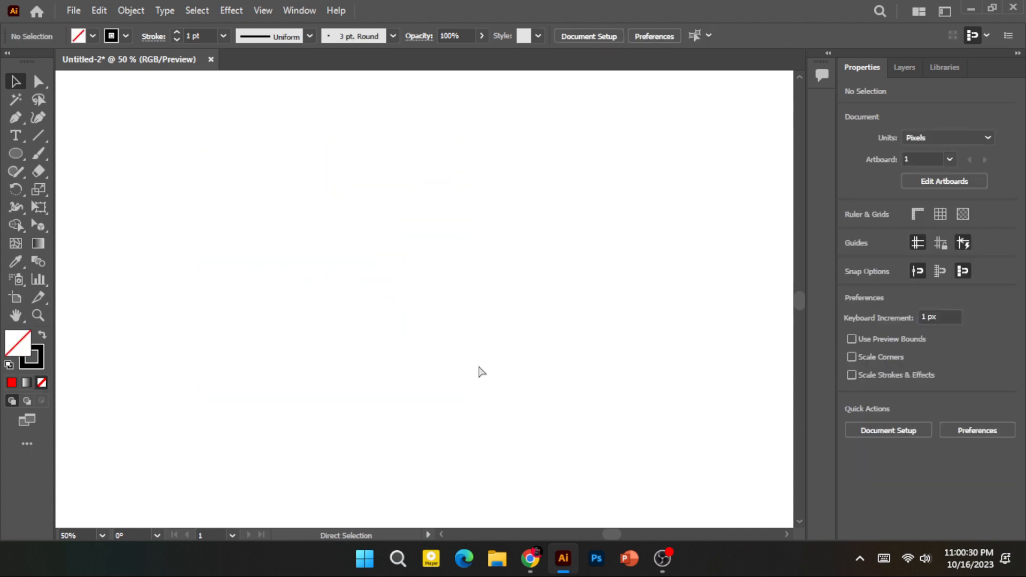
key(ctrl+v)
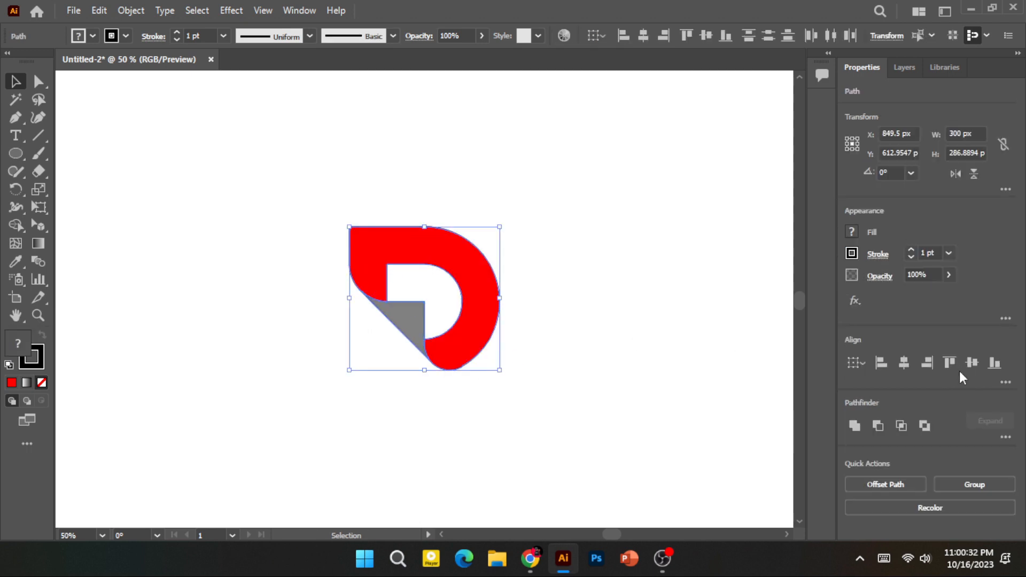
scroll(529, 299, right, 1)
click(523, 307)
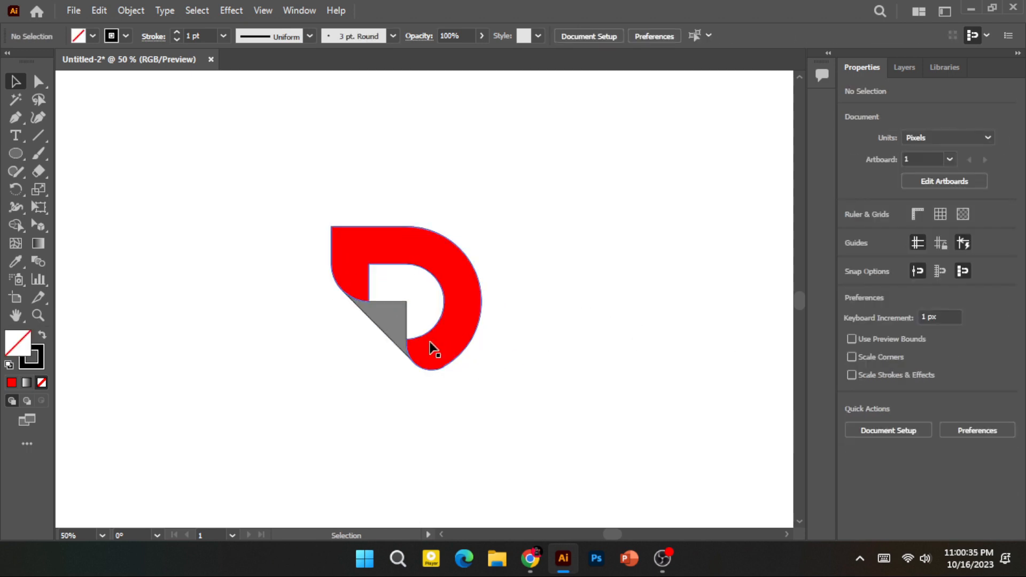
Set the stroke of the red D and the gray fold to none
click(367, 276)
click(126, 36)
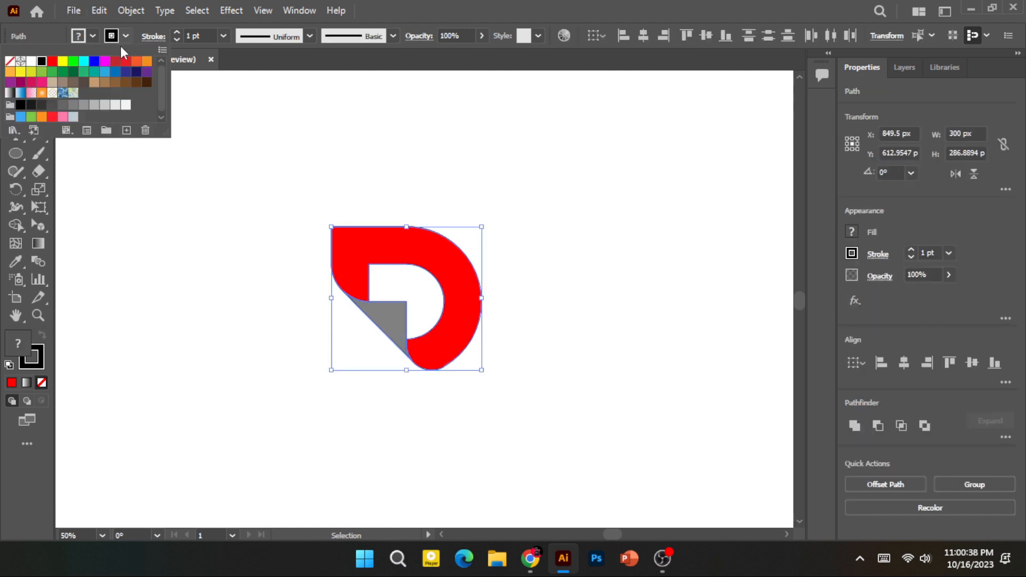
click(9, 61)
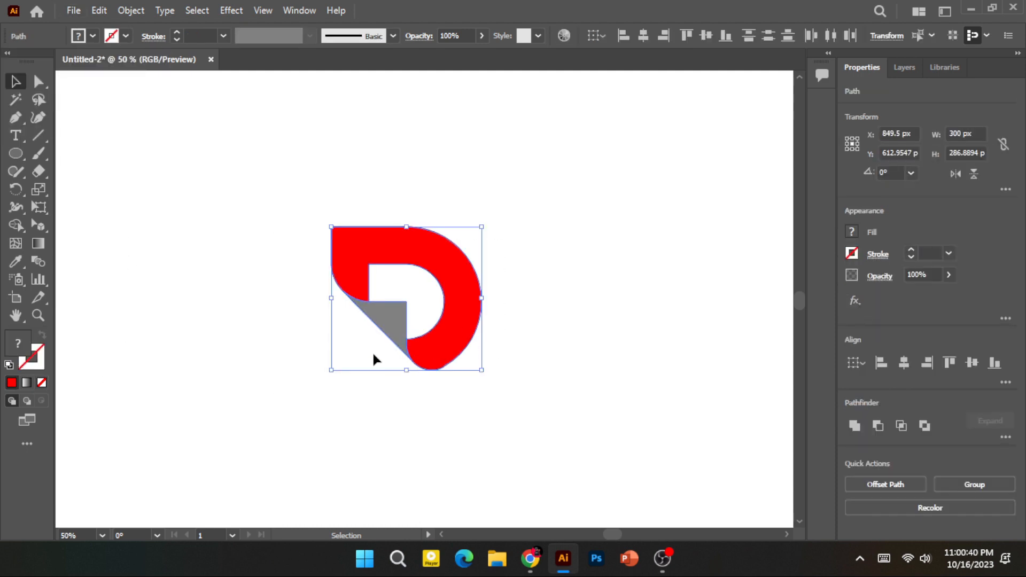
click(411, 411)
Fill the gray fold with the white-to-black linear gradient and add a color stop near its midpoint at about 50.6%
click(400, 338)
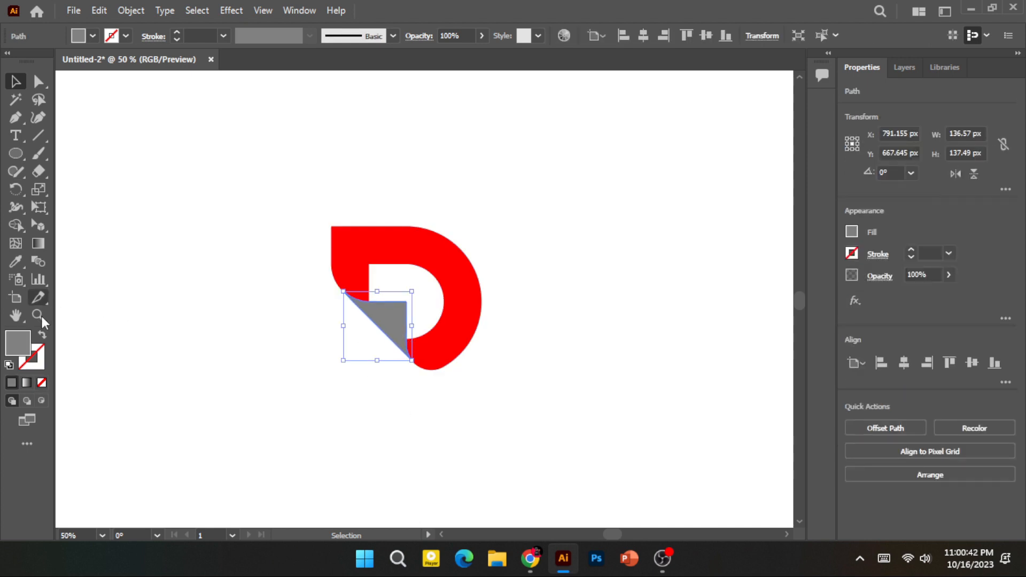
click(26, 382)
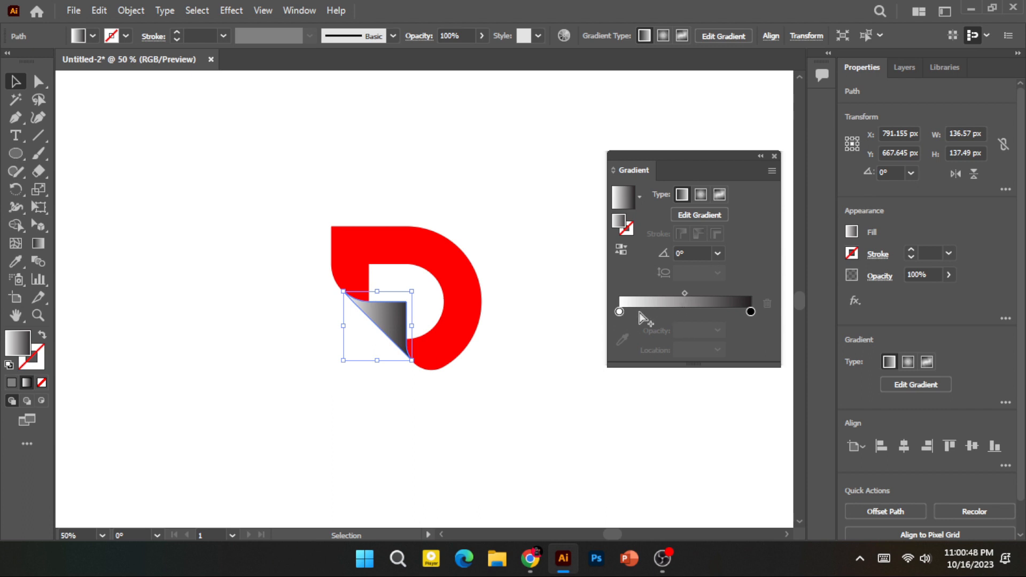
click(686, 312)
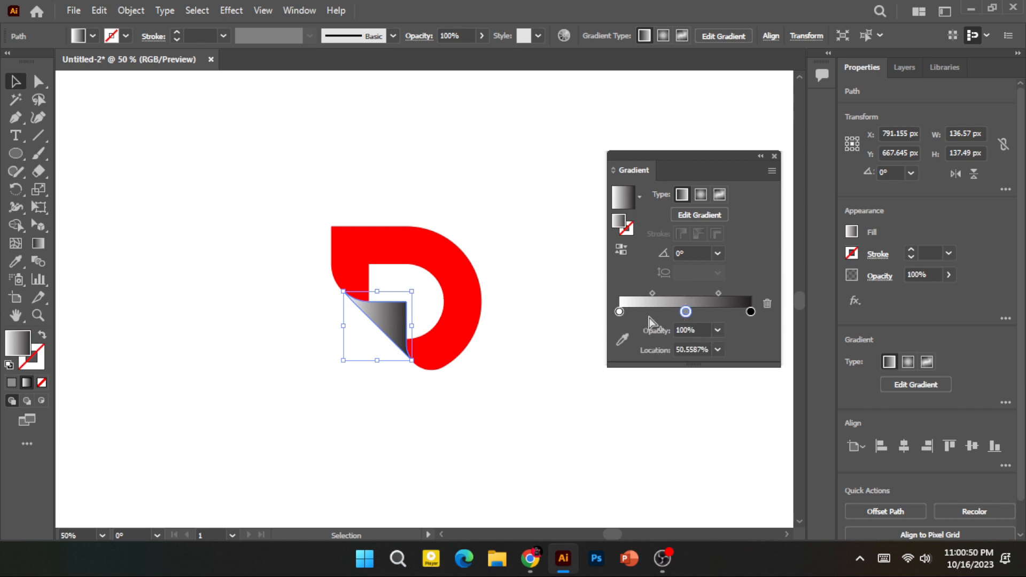
click(623, 313)
key(ctrl+z)
Color the first stop of the fold's gradient black and the middle stop white
double_click(620, 311)
click(588, 360)
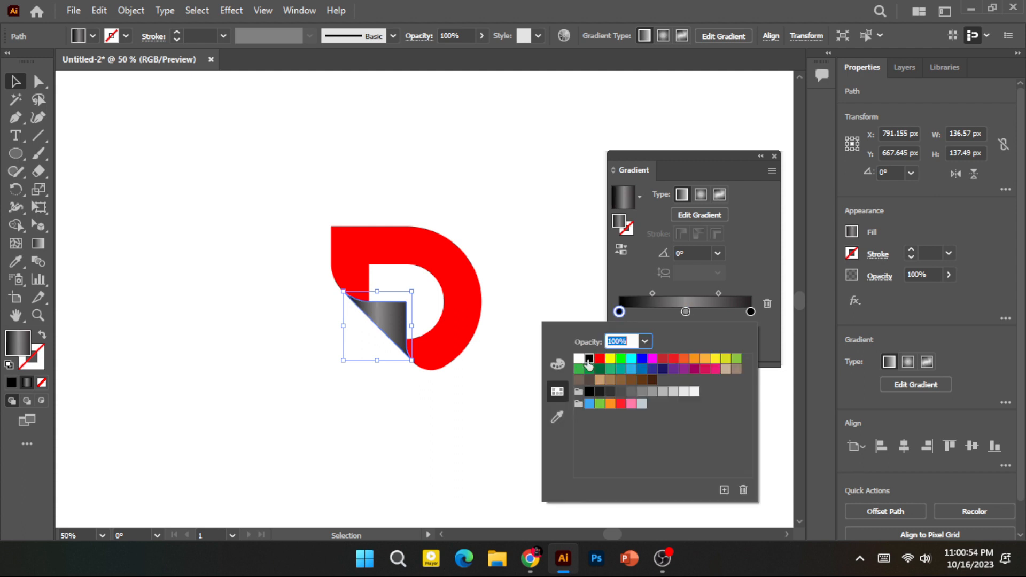
click(458, 396)
double_click(686, 312)
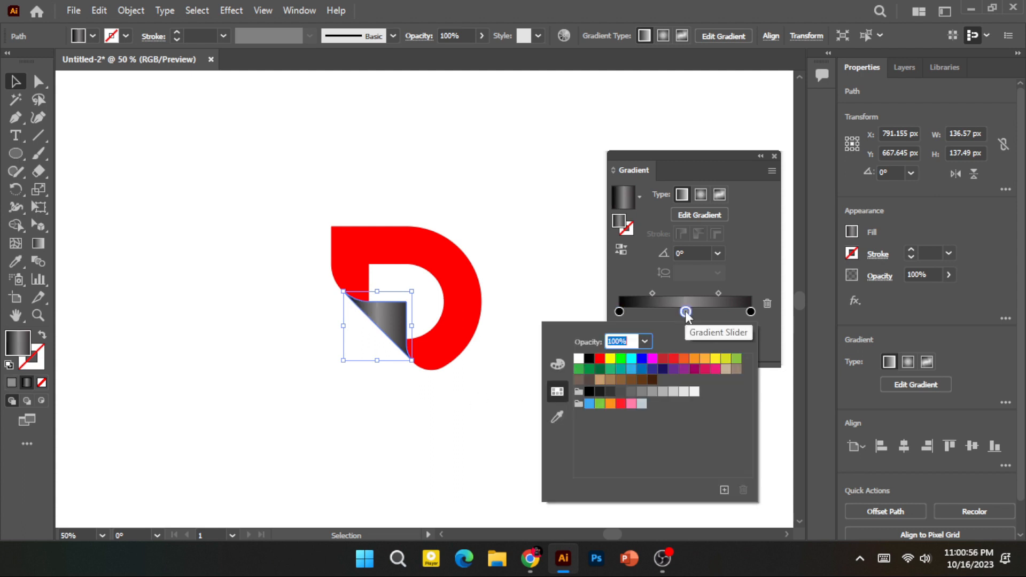
click(579, 358)
click(460, 385)
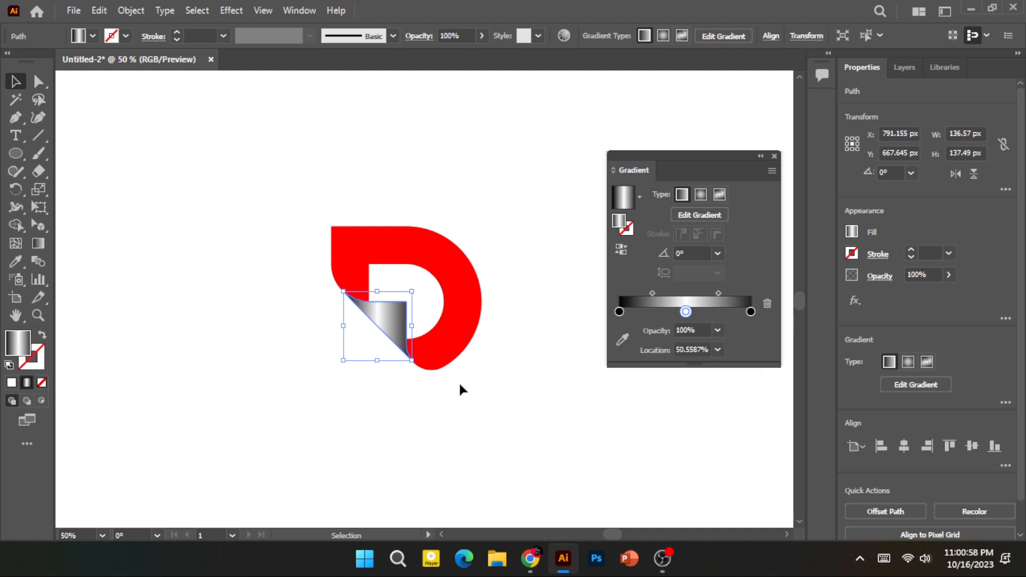
Angle the fold's gradient to about 43° across its diagonal edge and shift the first black stop to about 20%
click(622, 339)
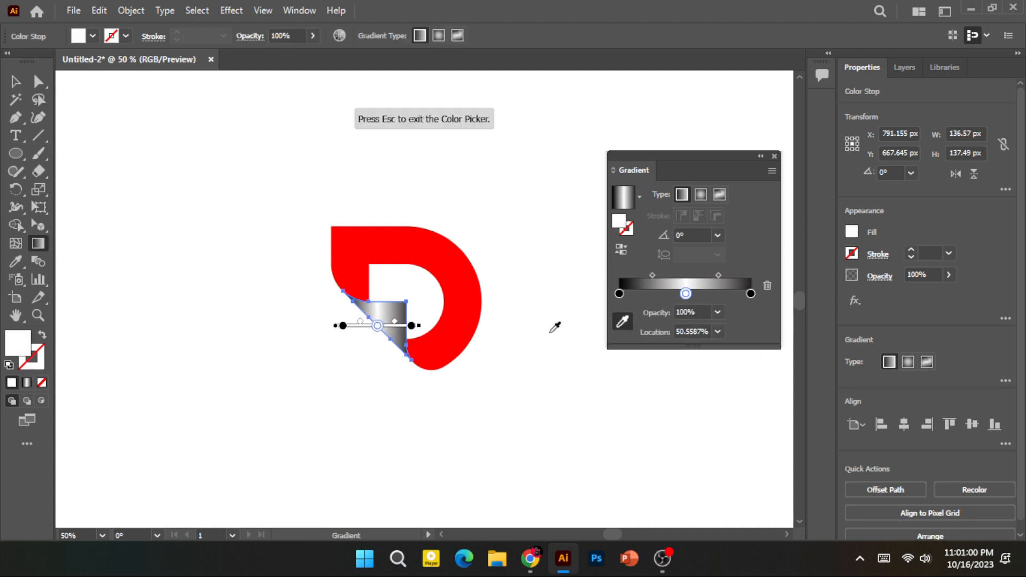
click(622, 321)
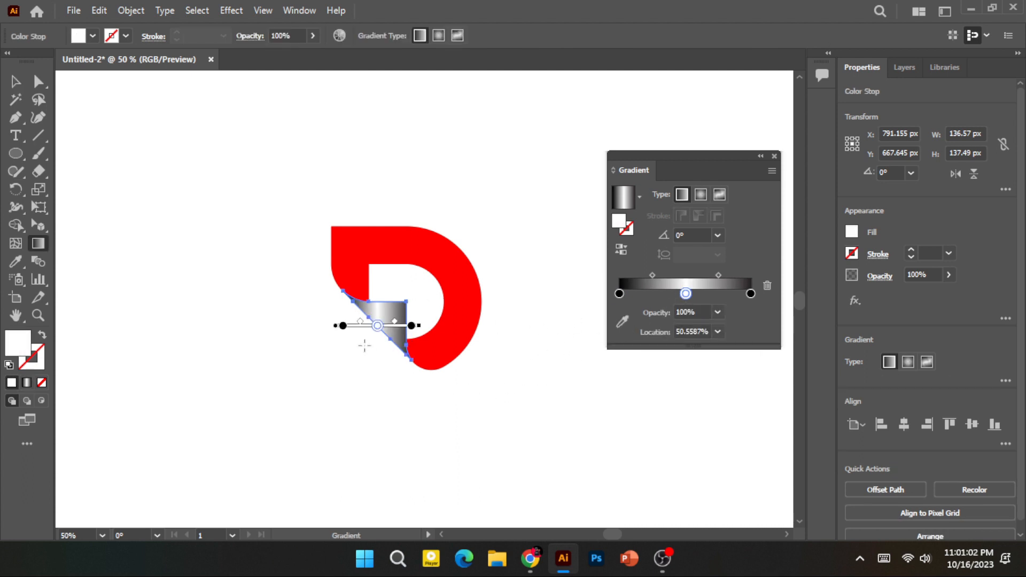
drag(363, 345, 409, 296)
drag(360, 344, 369, 334)
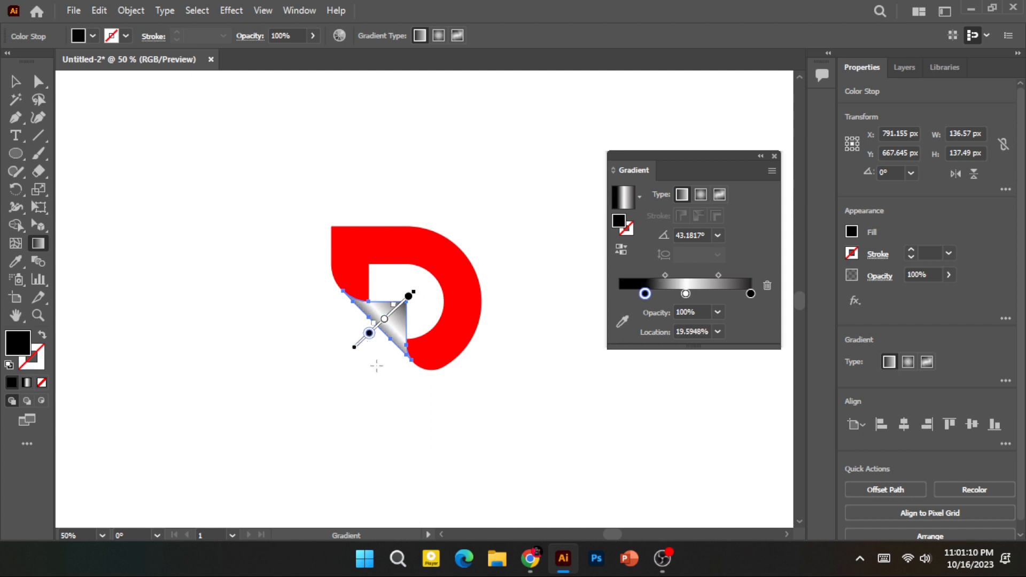
click(23, 82)
click(107, 149)
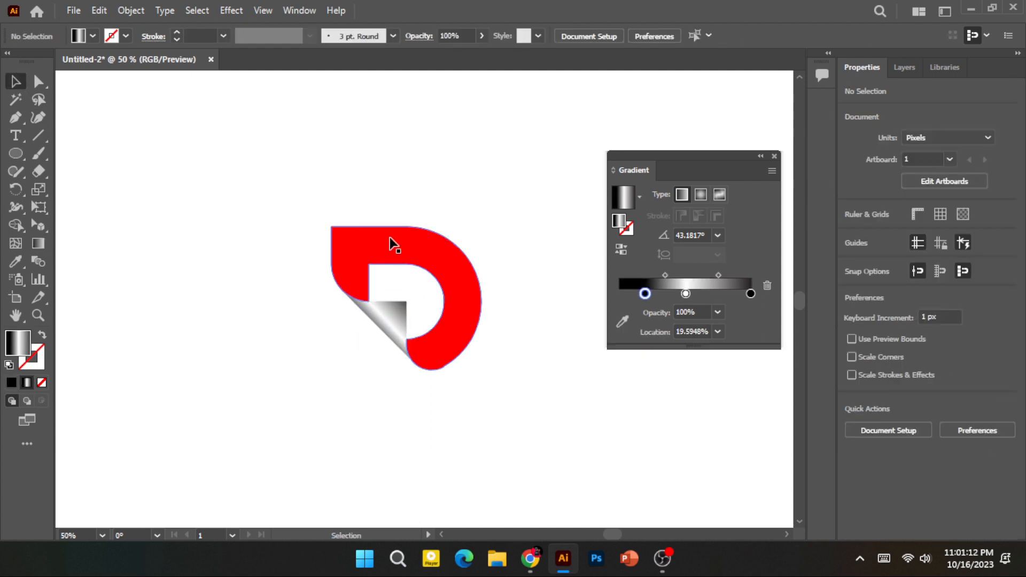
Apply the gradient to the D, move its first stop to 0% and delete the white middle stop
click(398, 250)
click(27, 383)
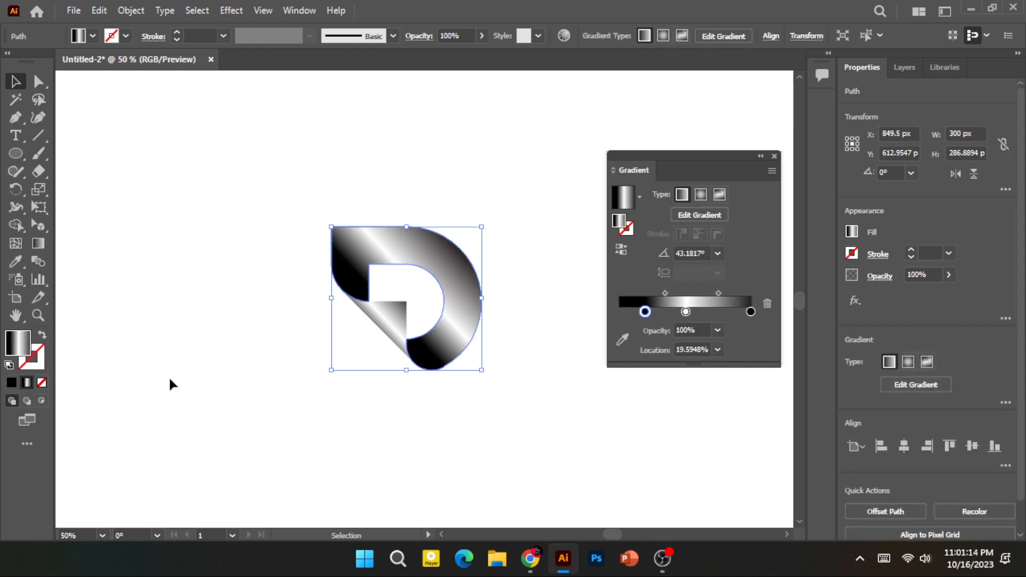
drag(645, 312, 618, 313)
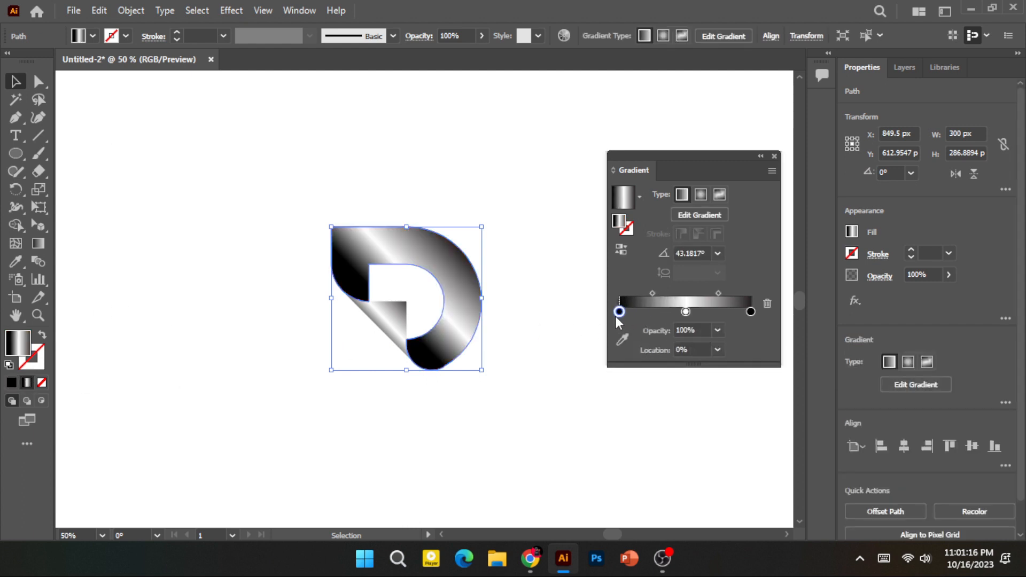
click(768, 304)
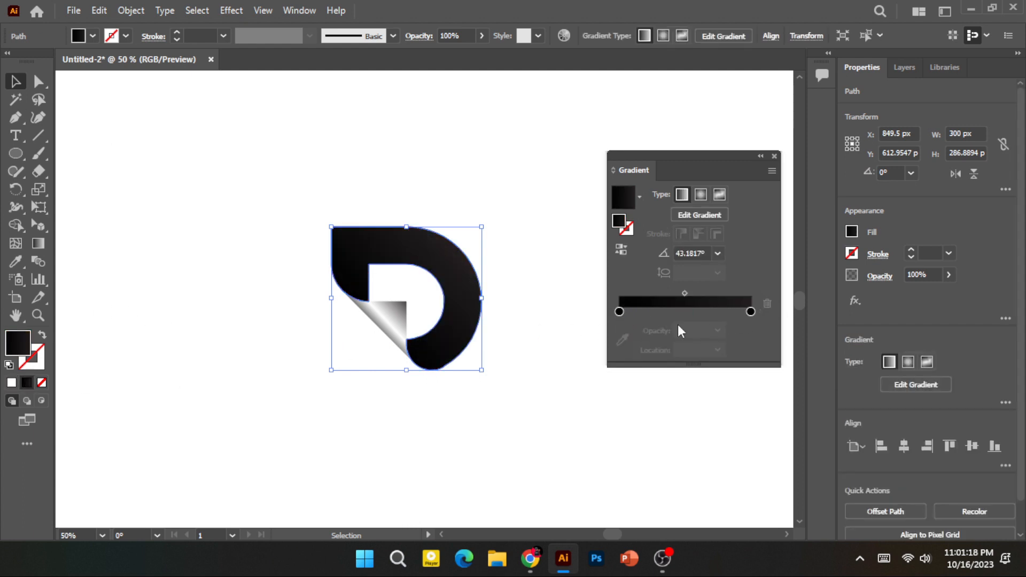
Color the first stop of the D's gradient red
click(620, 313)
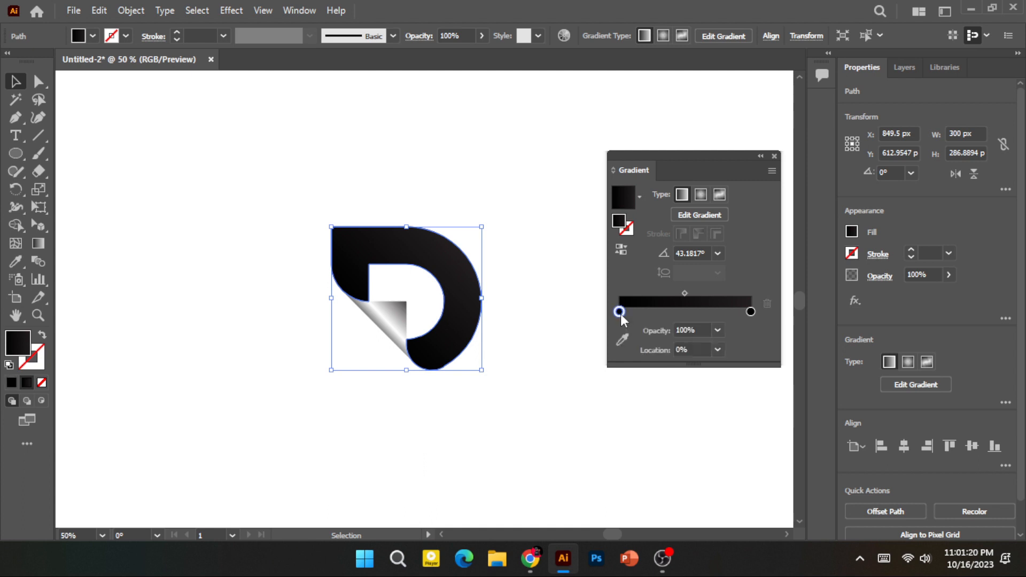
double_click(619, 312)
click(600, 358)
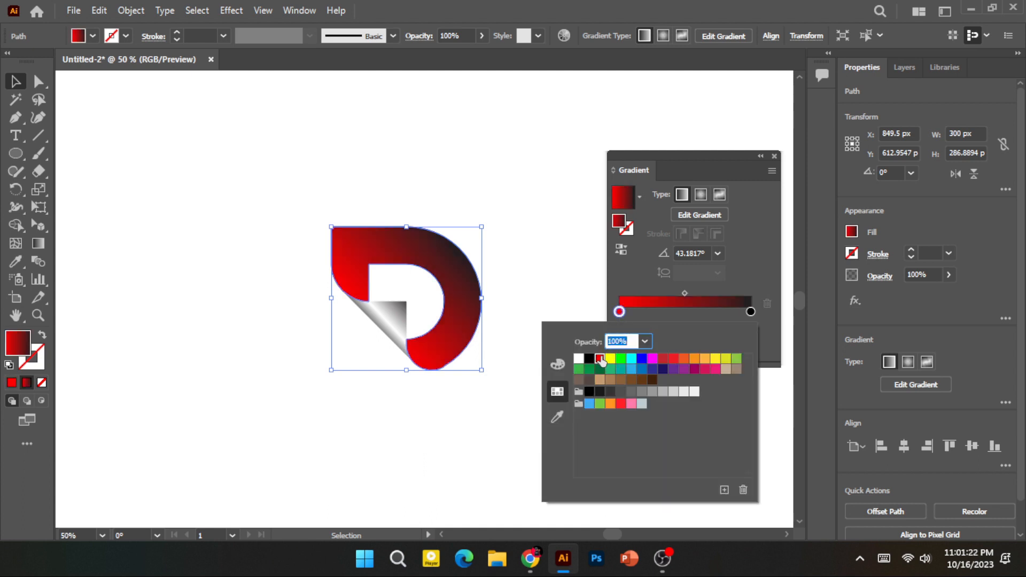
click(622, 319)
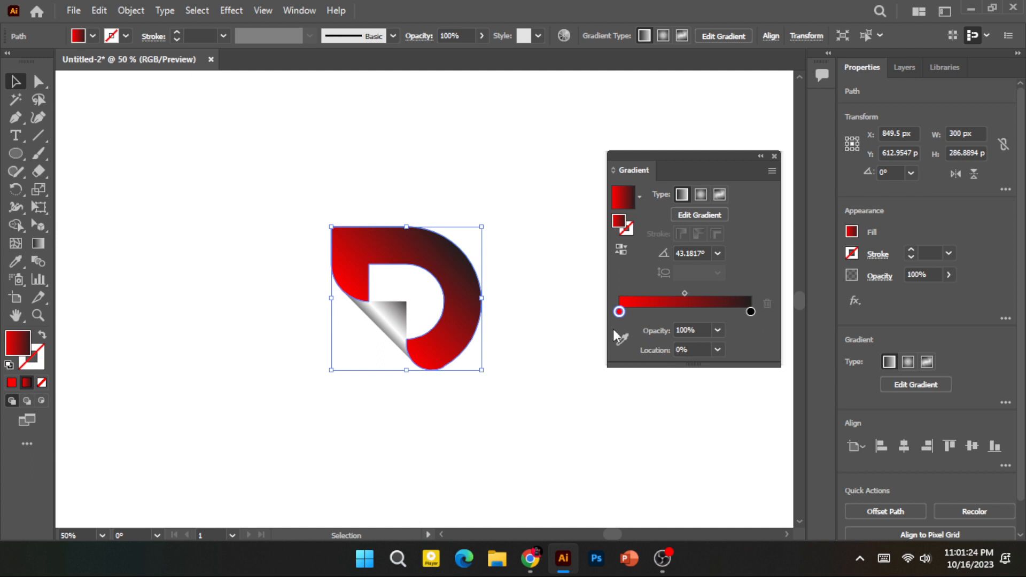
Redraw the D's gradient from its upper-right curve to the fold at about -133°, and close the gradient settings
click(621, 337)
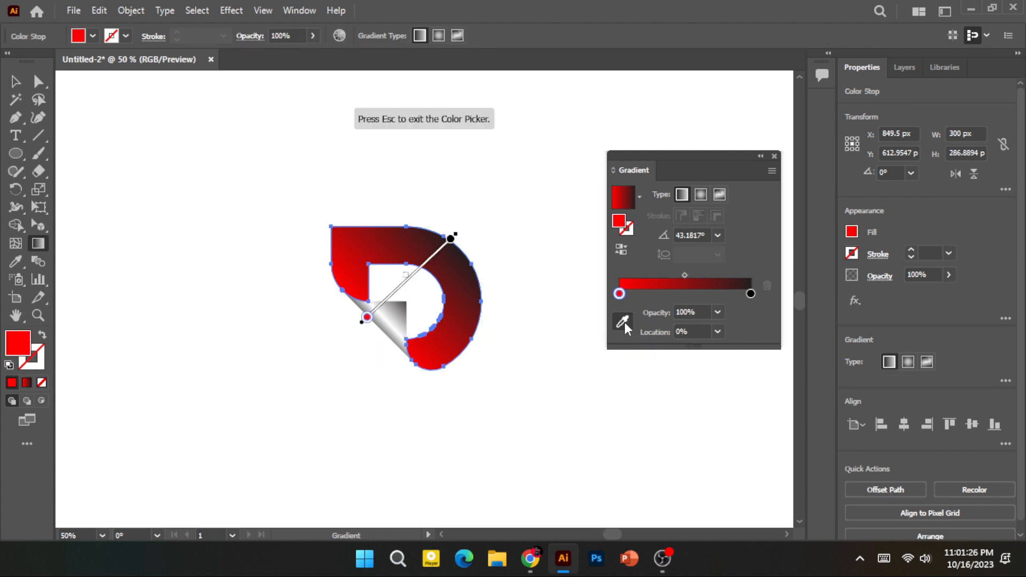
mouse_move(484, 244)
mouse_down()
mouse_move(433, 273)
mouse_move(378, 347)
mouse_move(392, 340)
mouse_up()
key(v)
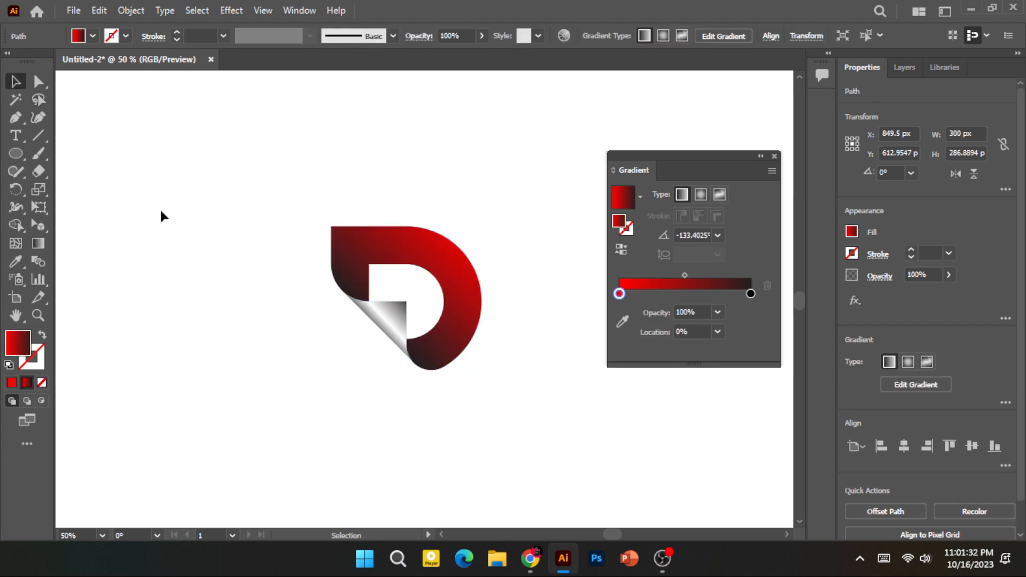
click(161, 215)
click(774, 156)
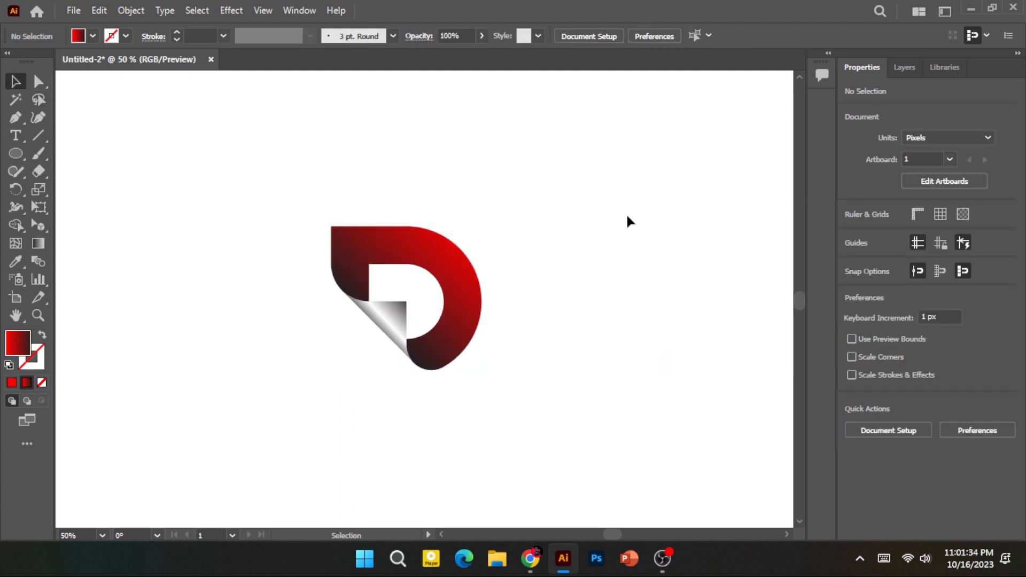
Group the D with its fold and center the group horizontally and vertically on the artboard
key(ctrl+minus)
scroll(619, 228, right, 2)
drag(272, 219, 369, 334)
key(ctrl+g)
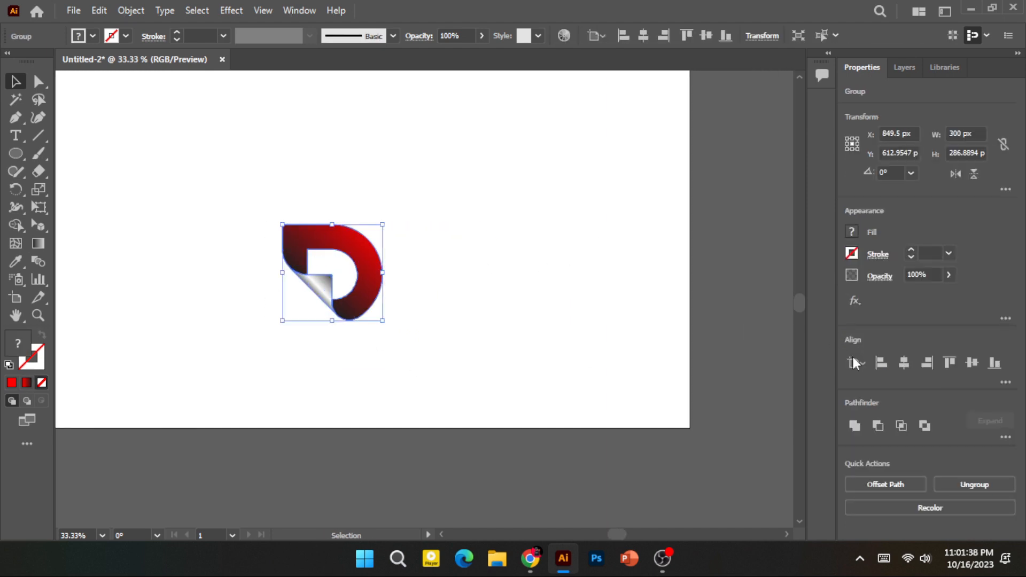
click(903, 362)
click(971, 363)
Enlarge the logo group proportionally about its center to about 512 by 490 px
drag(419, 199, 456, 162)
scroll(488, 206, down, 1)
scroll(492, 209, up, 2)
scroll(496, 219, left, 2)
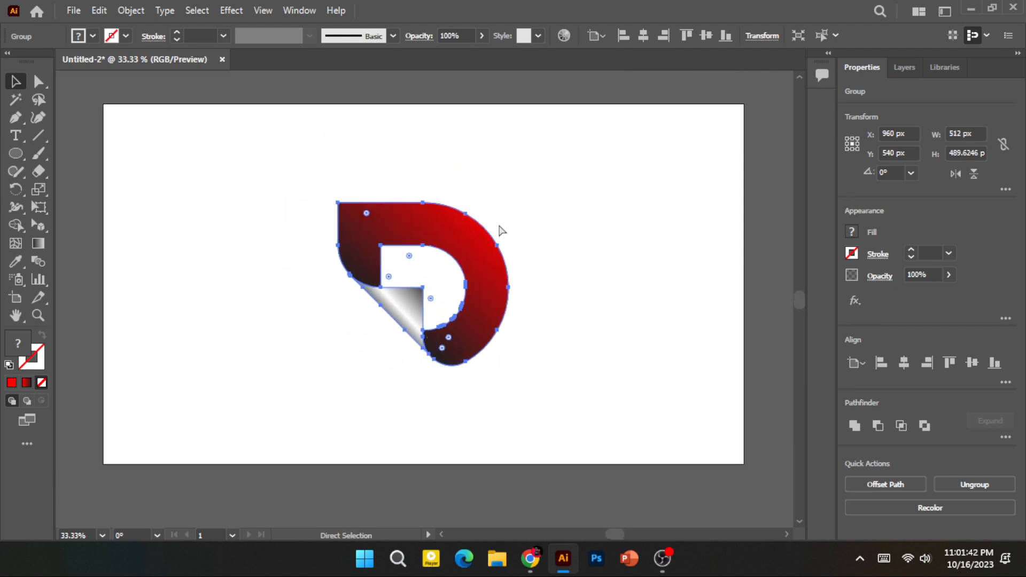
click(676, 305)
Draw a 1920 by 1080 px rectangle covering the whole artboard
click(25, 158)
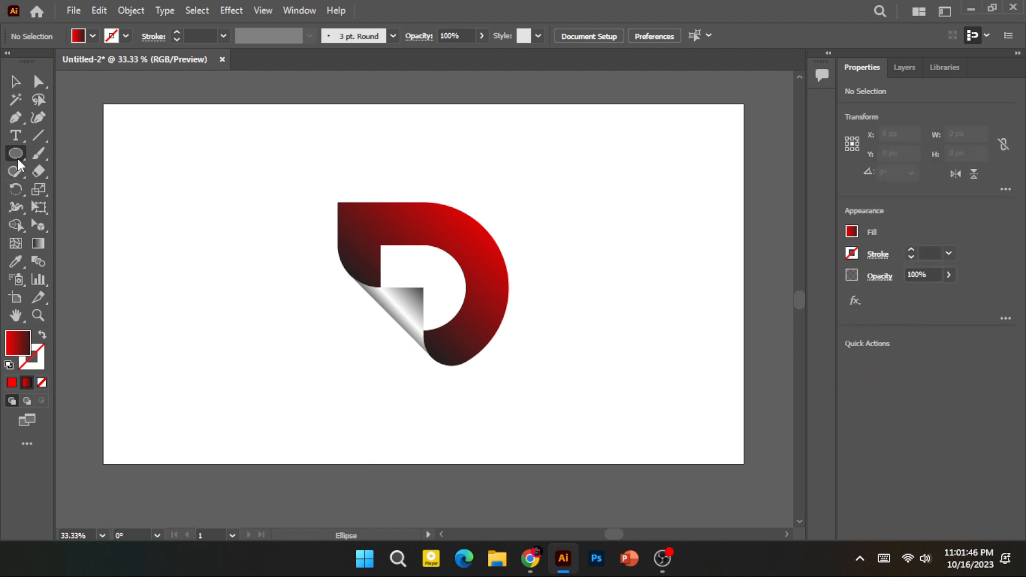
click(86, 154)
drag(104, 104, 744, 463)
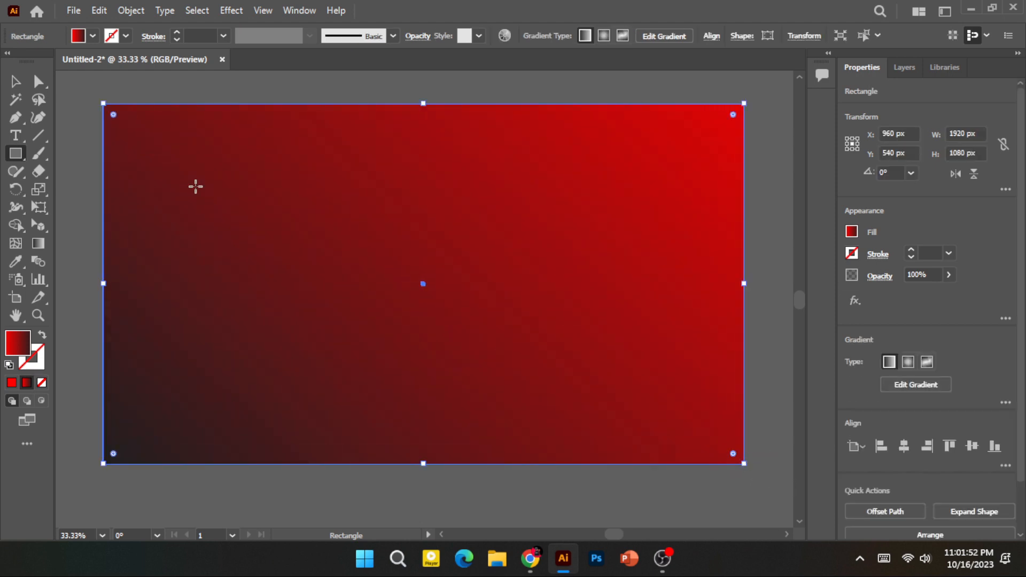
key(v)
Fill the artboard-sized rectangle with black and send it to the back behind the logo
click(854, 233)
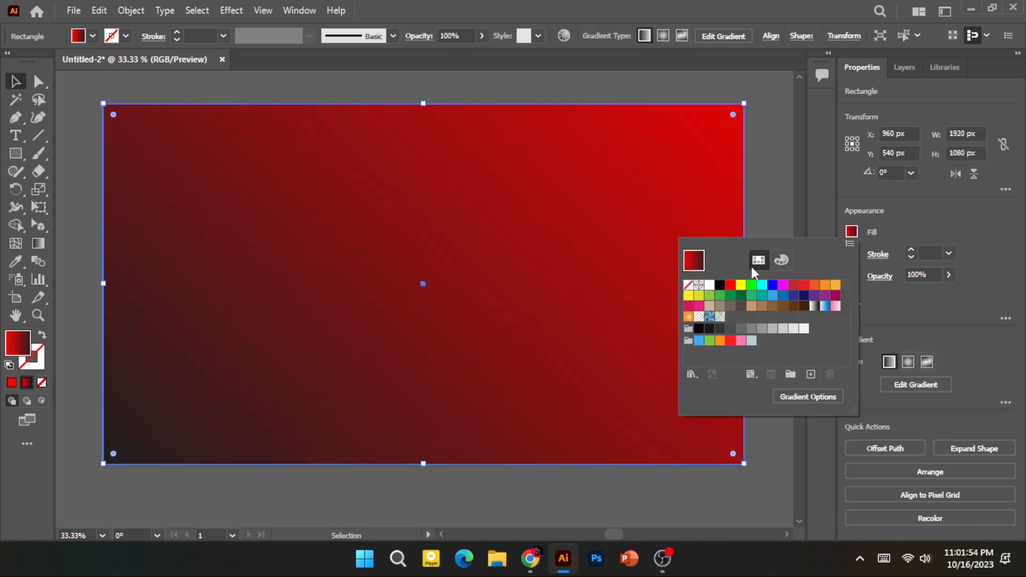
click(720, 285)
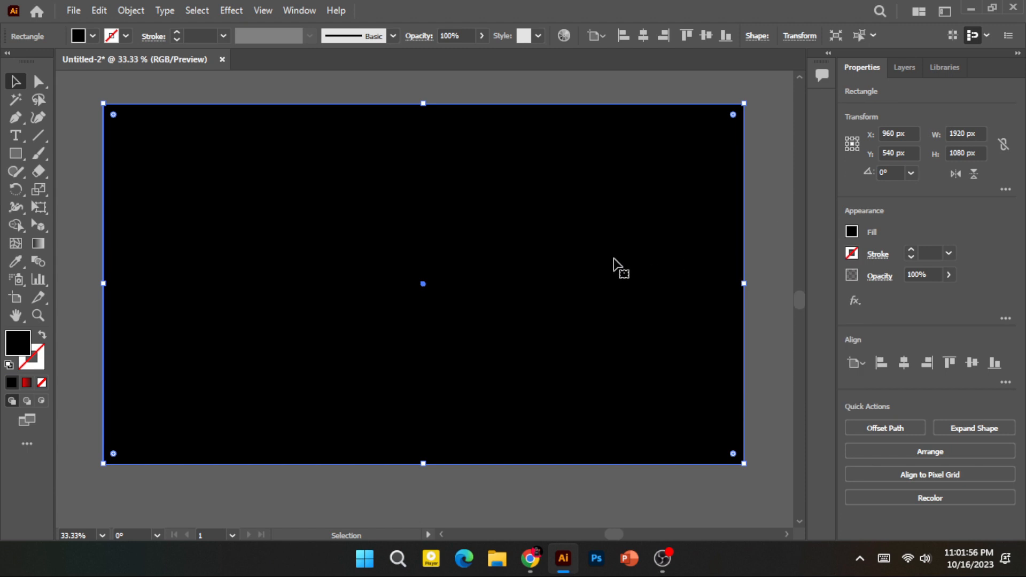
right_click(616, 266)
mouse_move(672, 474)
click(827, 513)
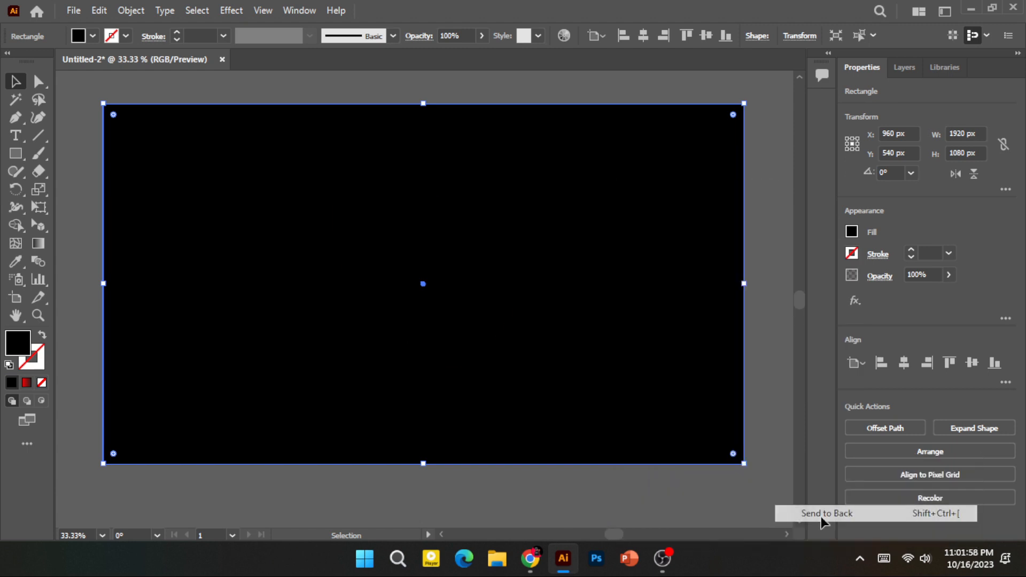